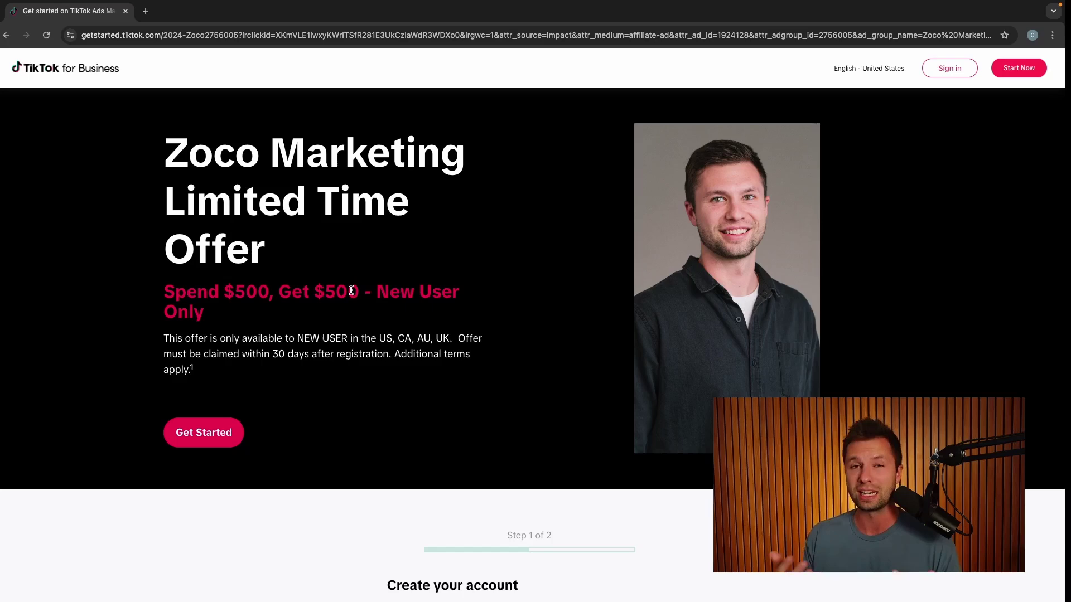
- Shorten the Traffic campaign's name to 'Traffic' by deleting its date stamp
scroll(268, 301, down, 1)
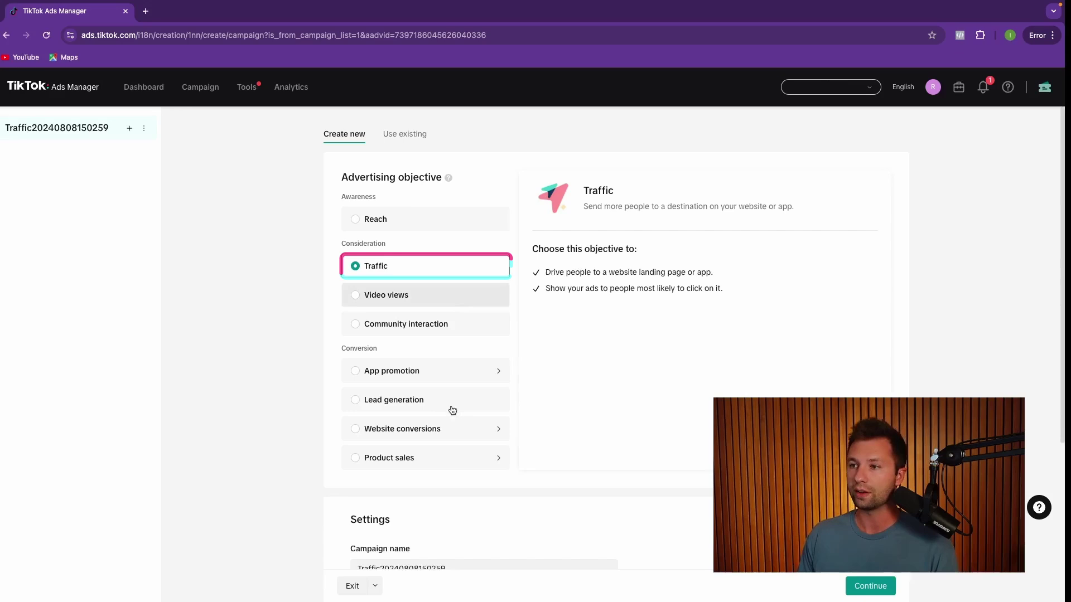
scroll(450, 409, down, 4)
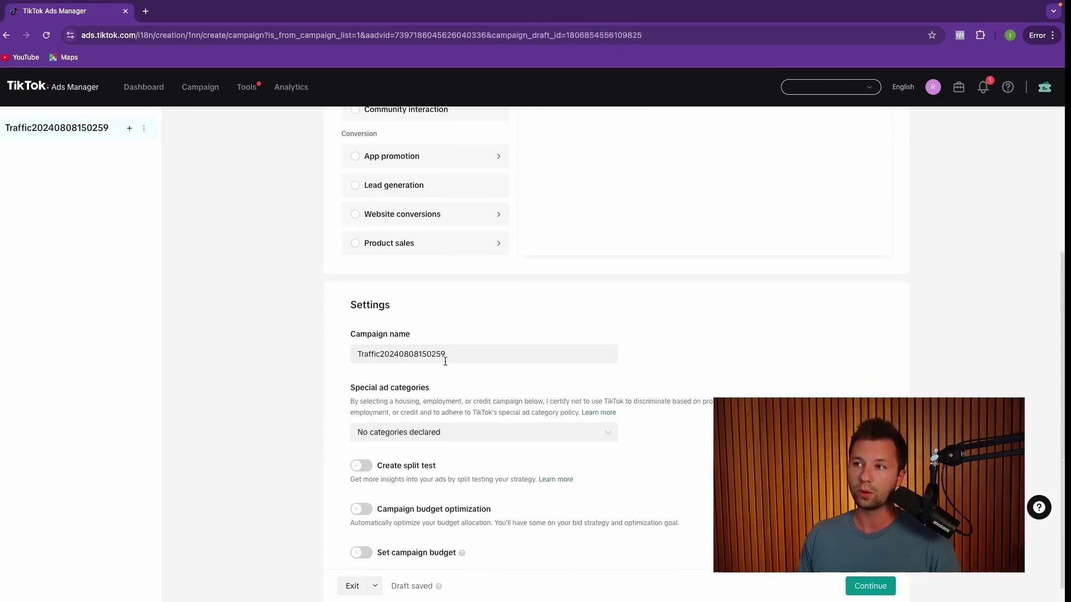
drag(446, 354, 382, 352)
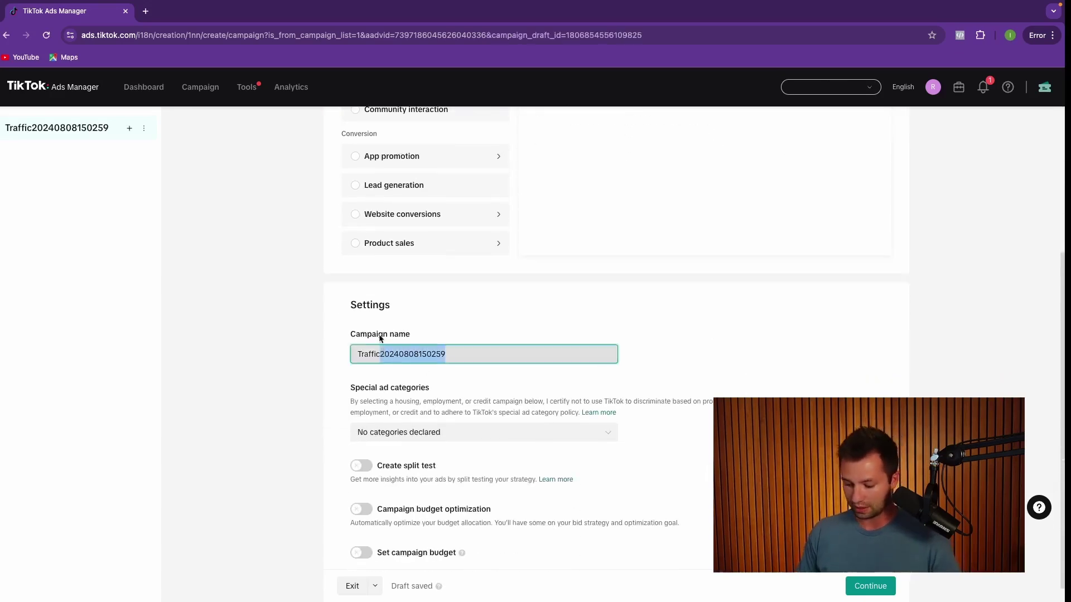
key(BackSpace)
- Leave Special ad categories with no categories declared
scroll(410, 304, down, 1)
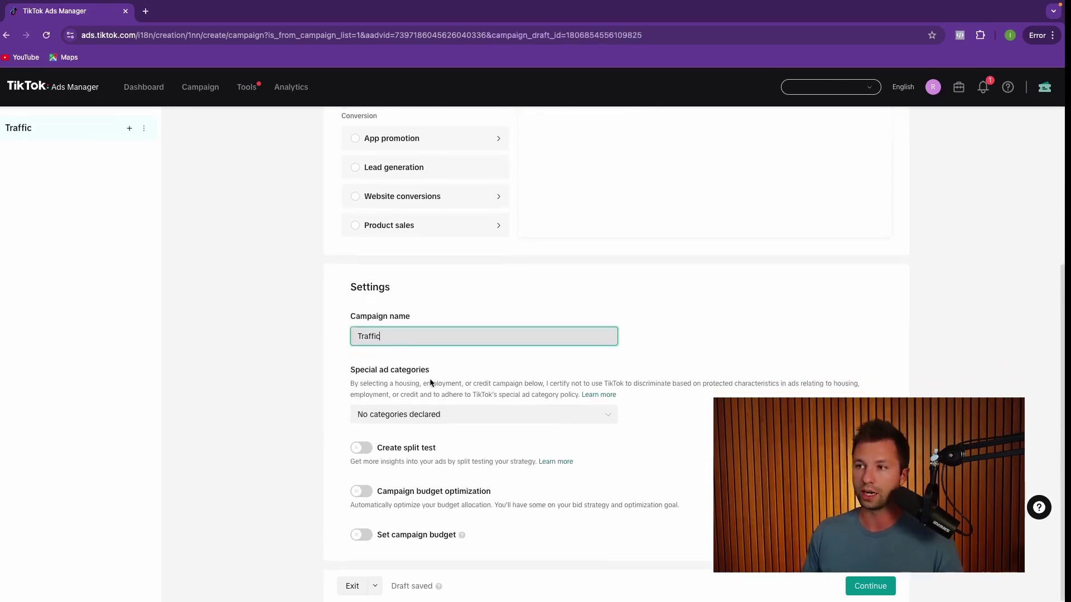
click(489, 414)
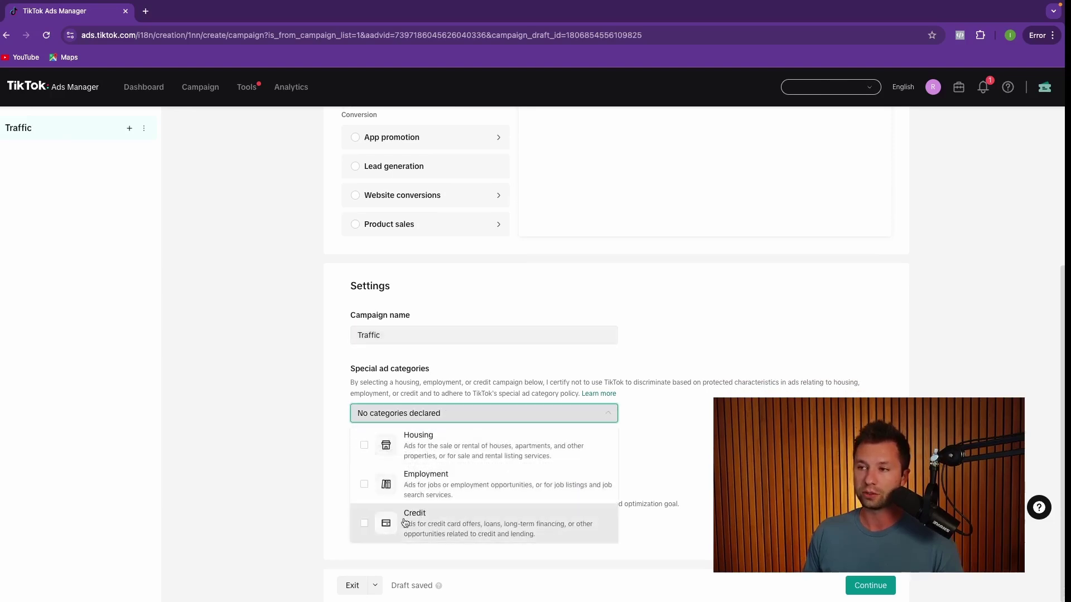
click(329, 431)
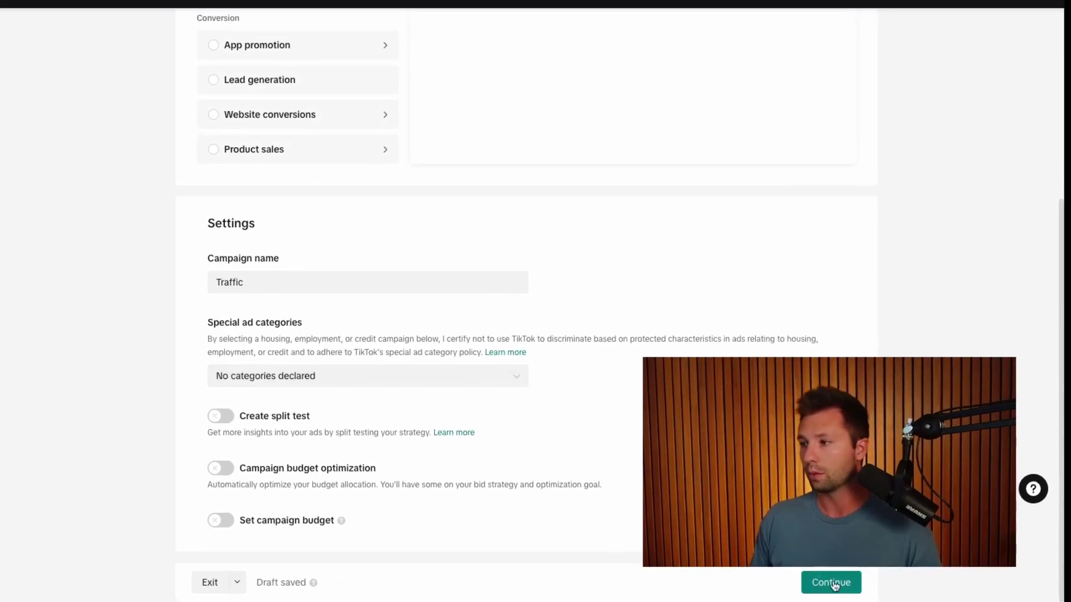
- In the ad group, switch to Select placement and uncheck Global App Bundle
click(832, 582)
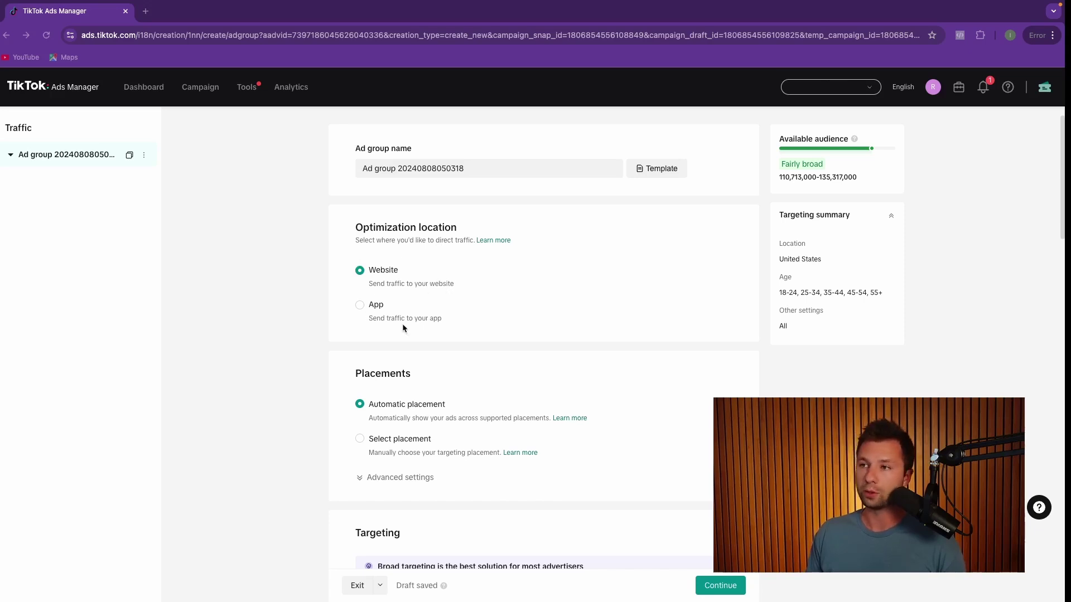
scroll(403, 328, down, 3)
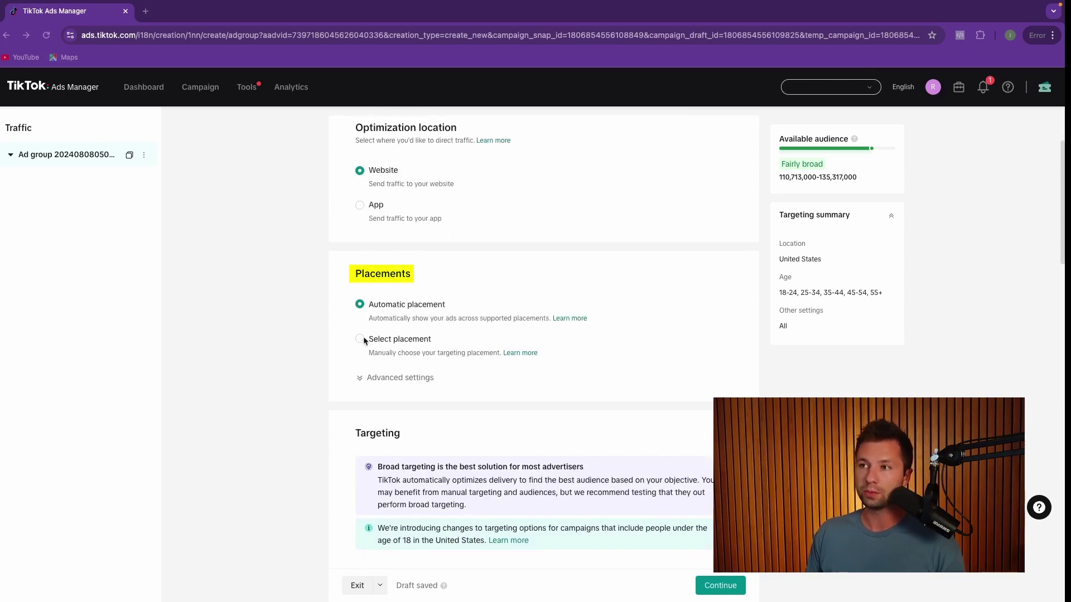
click(360, 339)
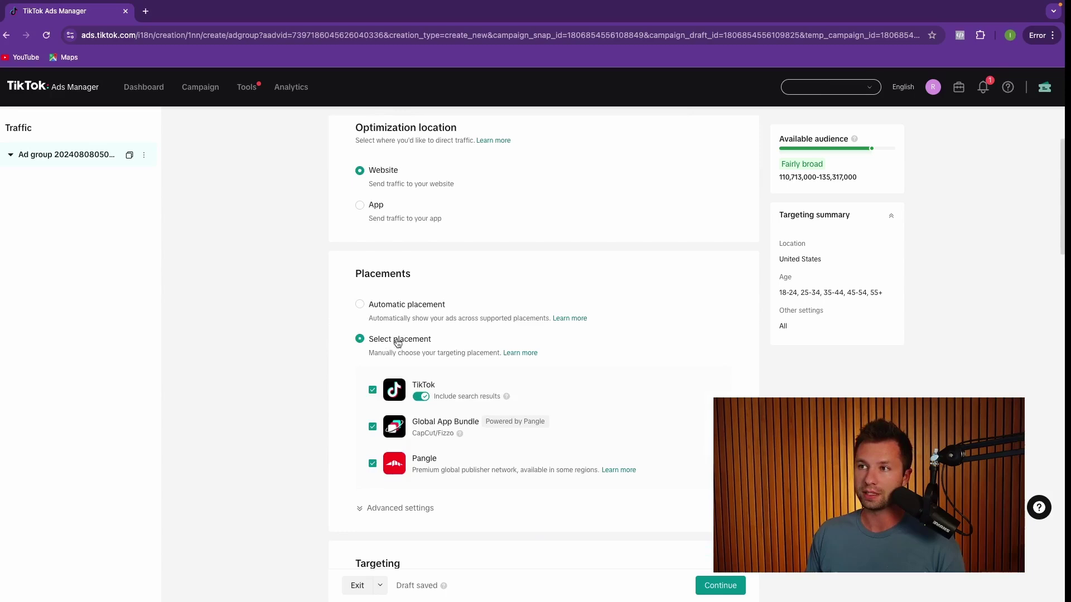
scroll(390, 342, down, 3)
click(373, 330)
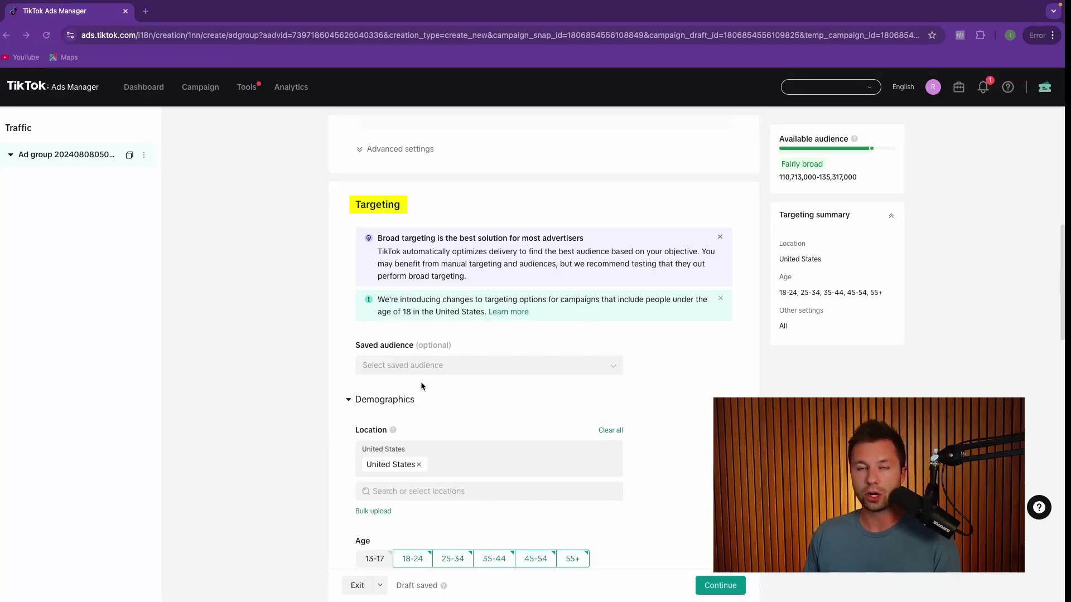
scroll(417, 351, up, 1)
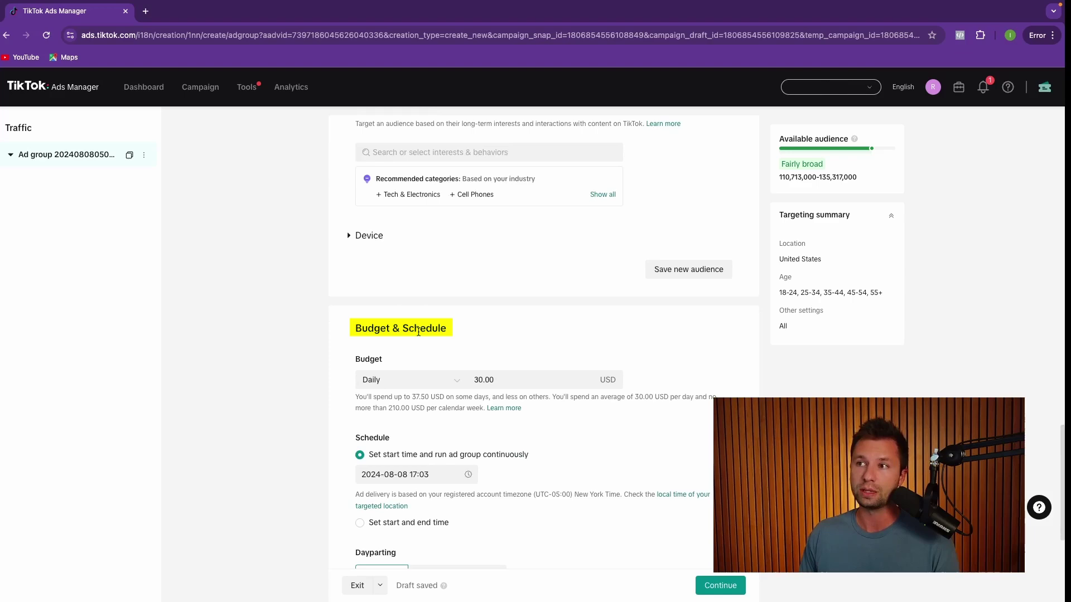
scroll(405, 323, up, 10)
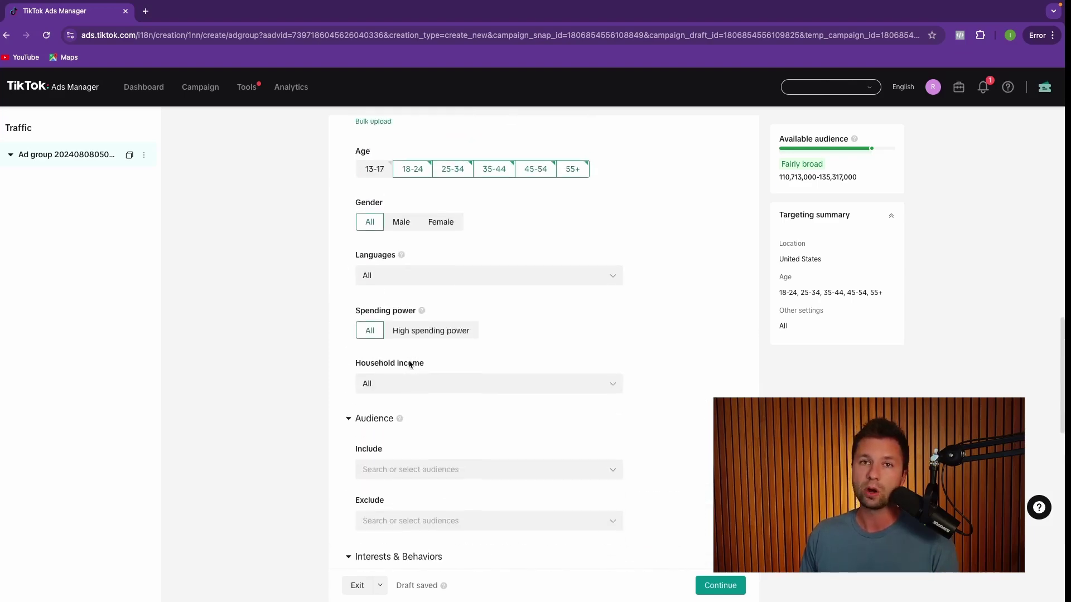
scroll(409, 369, up, 4)
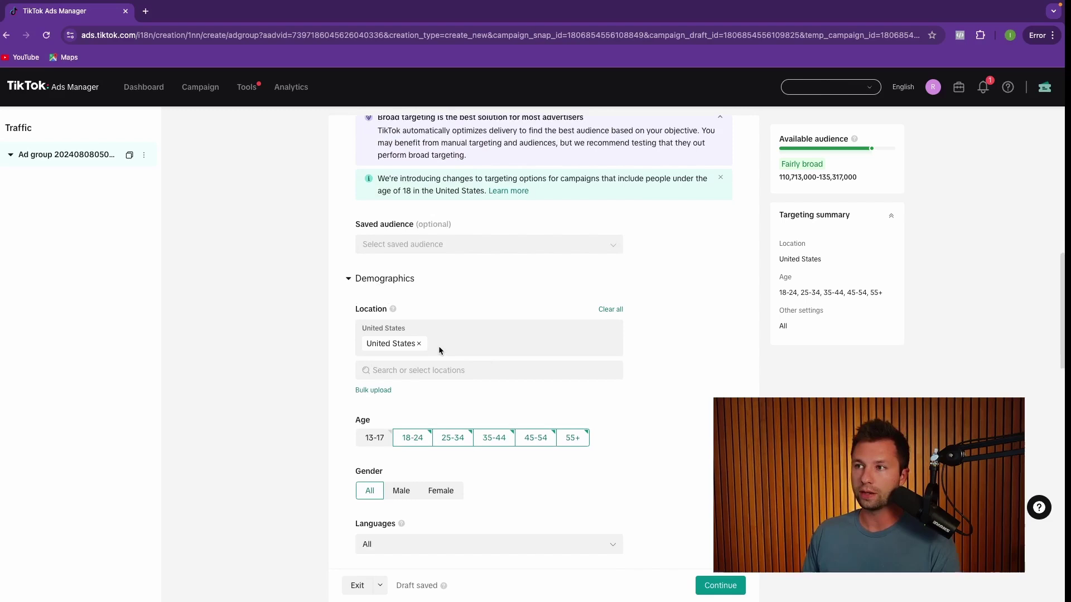
click(411, 371)
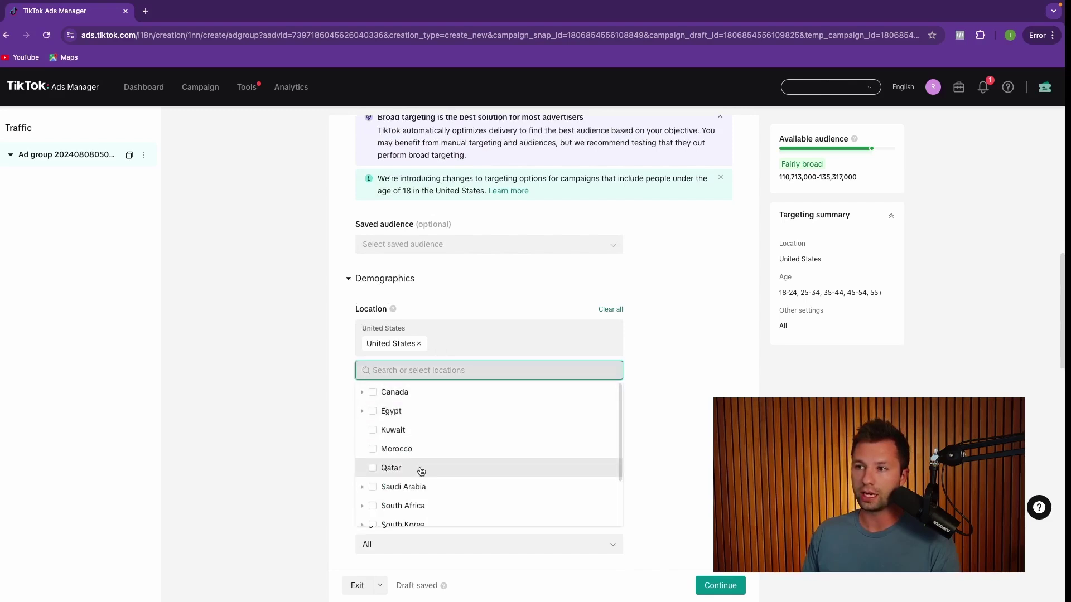
scroll(418, 482, down, 2)
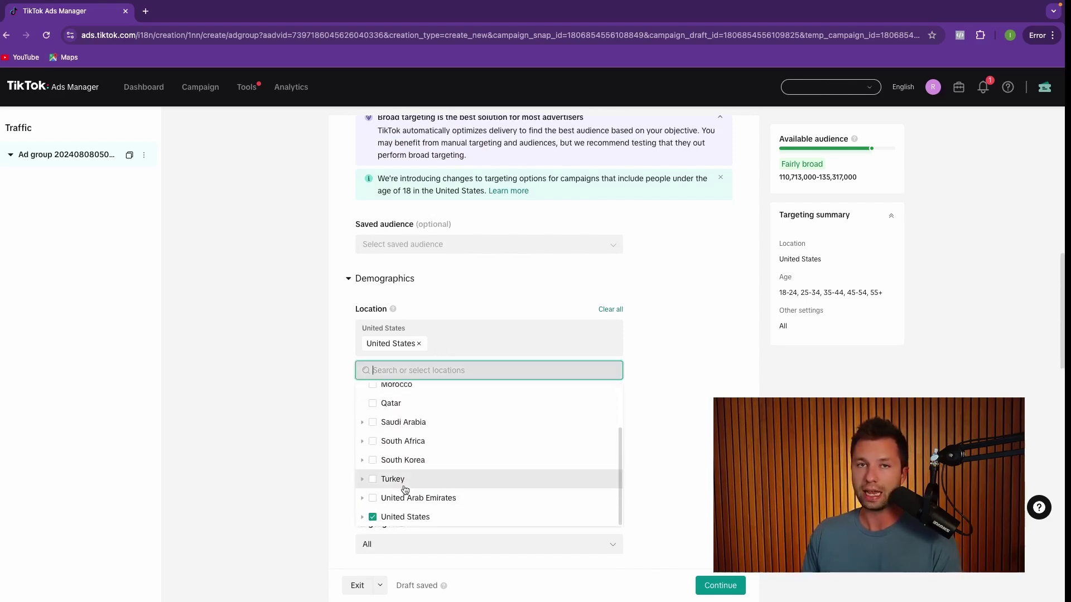
scroll(386, 428, up, 2)
scroll(386, 427, up, 1)
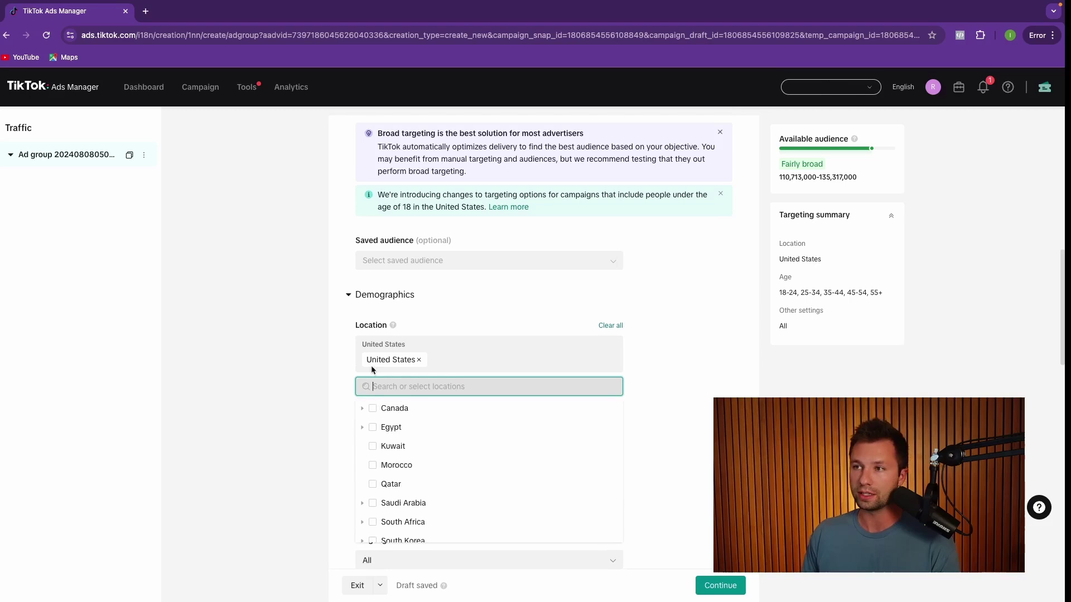
click(427, 326)
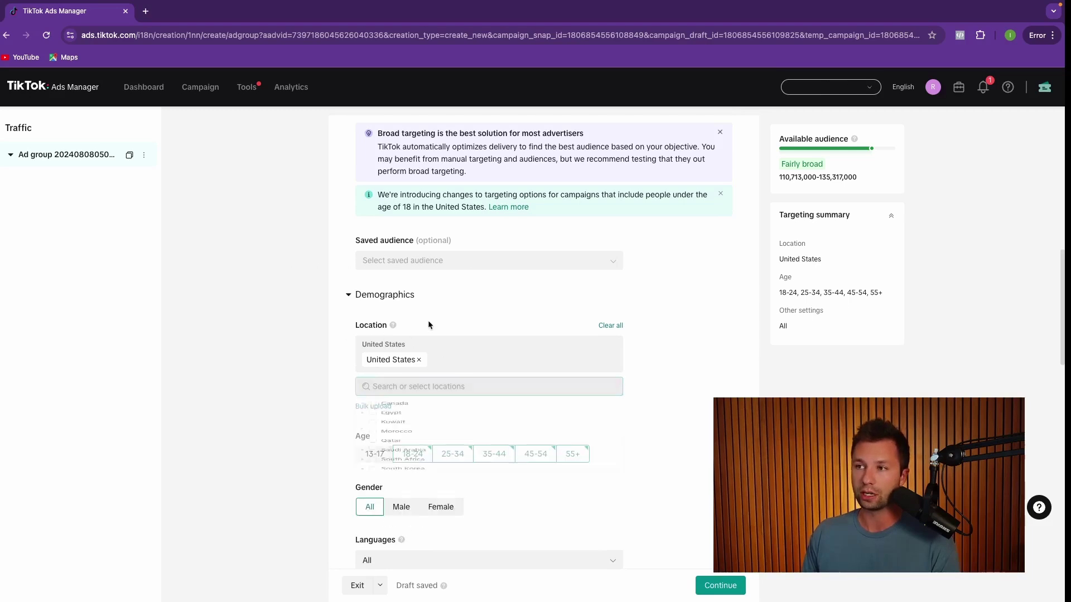
scroll(454, 387, down, 2)
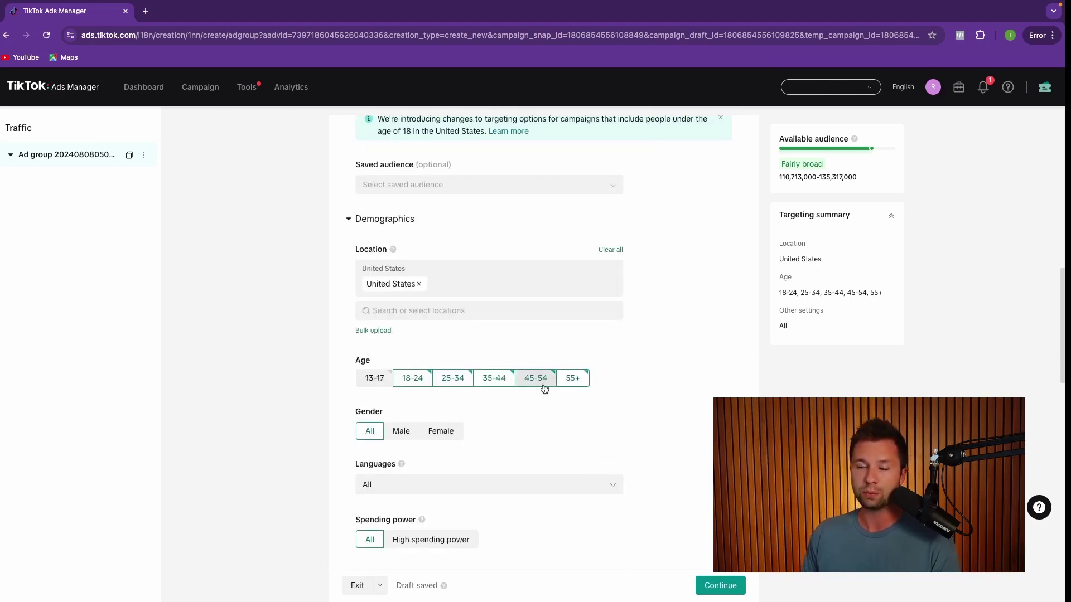
scroll(529, 399, down, 1)
scroll(390, 363, down, 5)
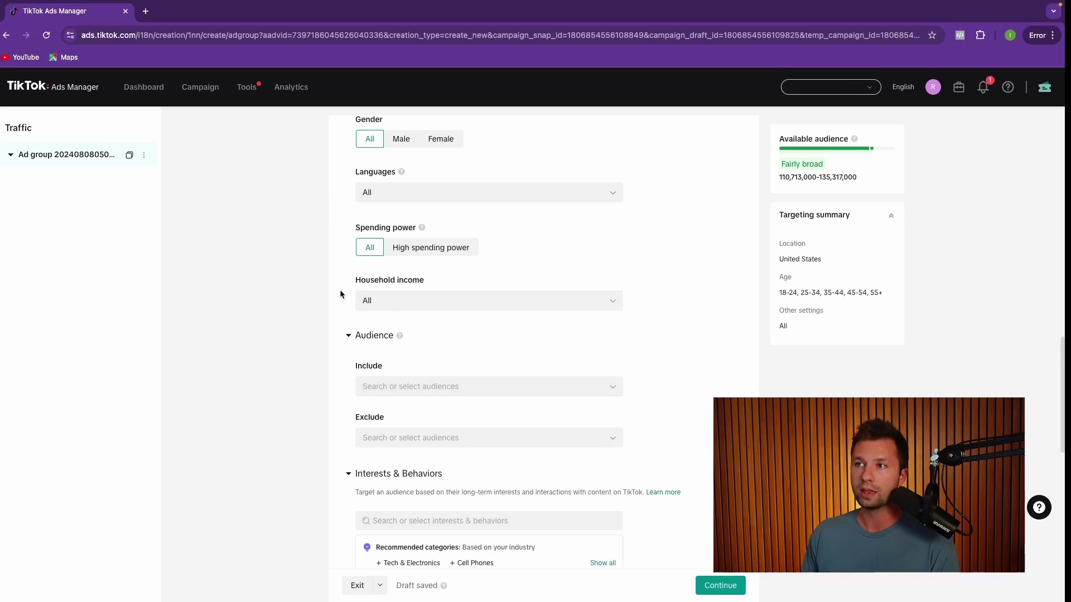
scroll(391, 339, down, 3)
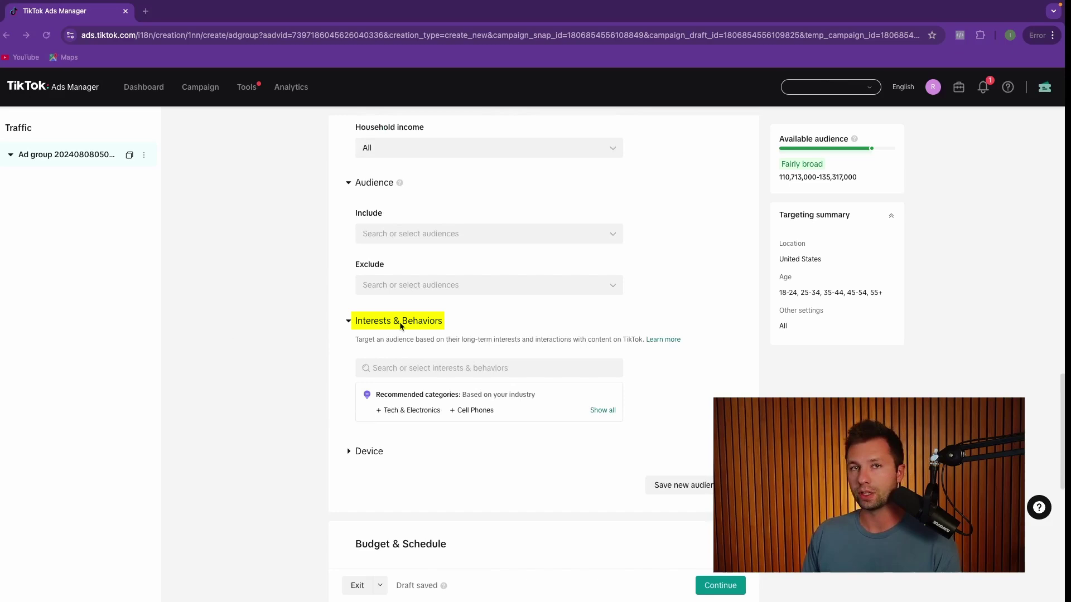
- Add the purchase intention Tech & Electronics > Cell Phones > Cell Phone Accessories to targeting
scroll(393, 346, down, 1)
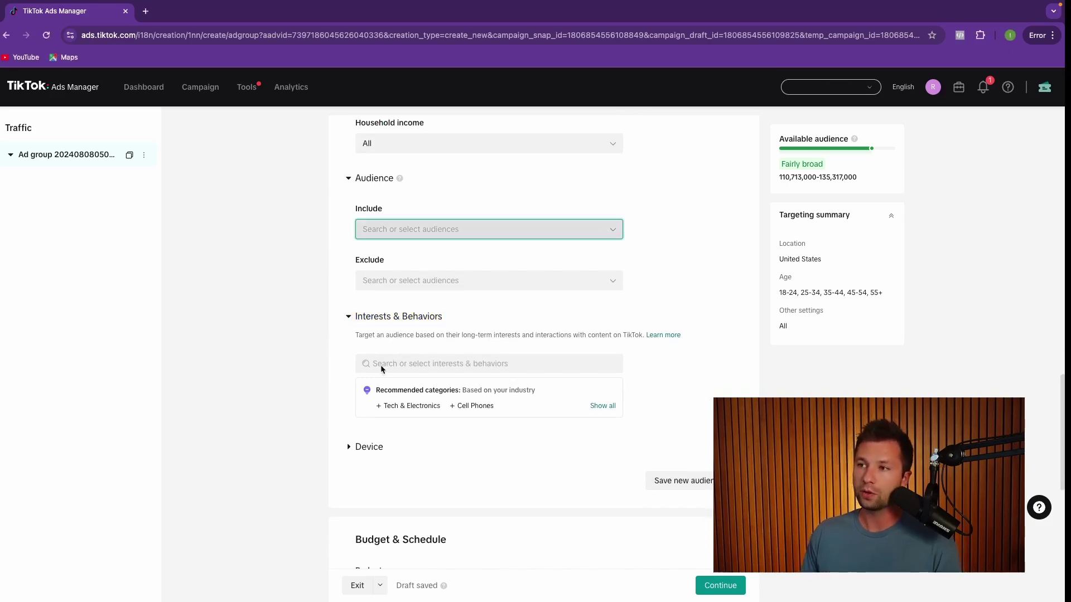
click(382, 365)
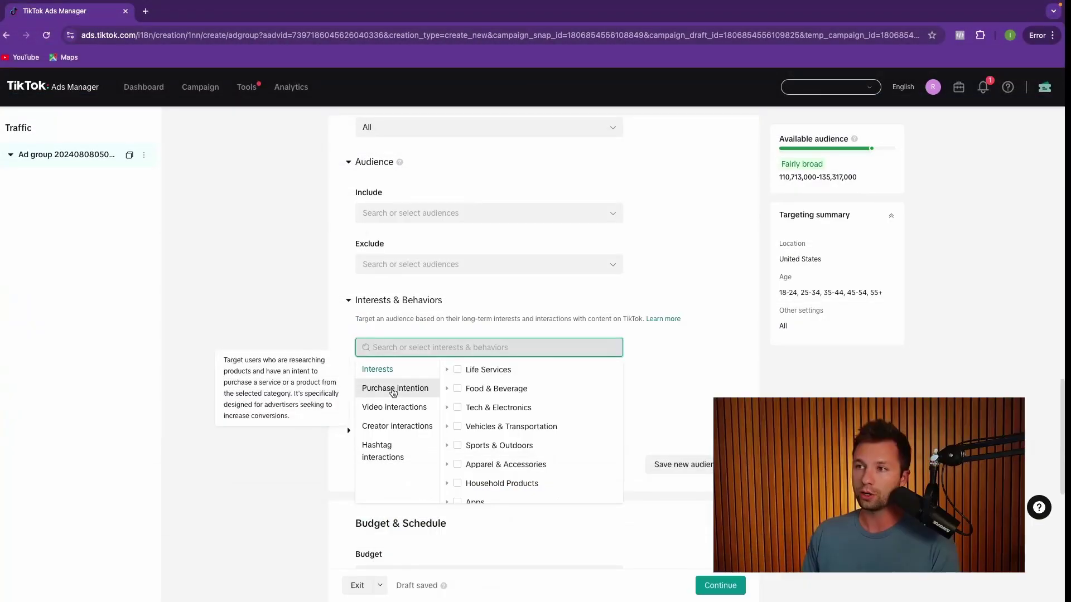
click(390, 389)
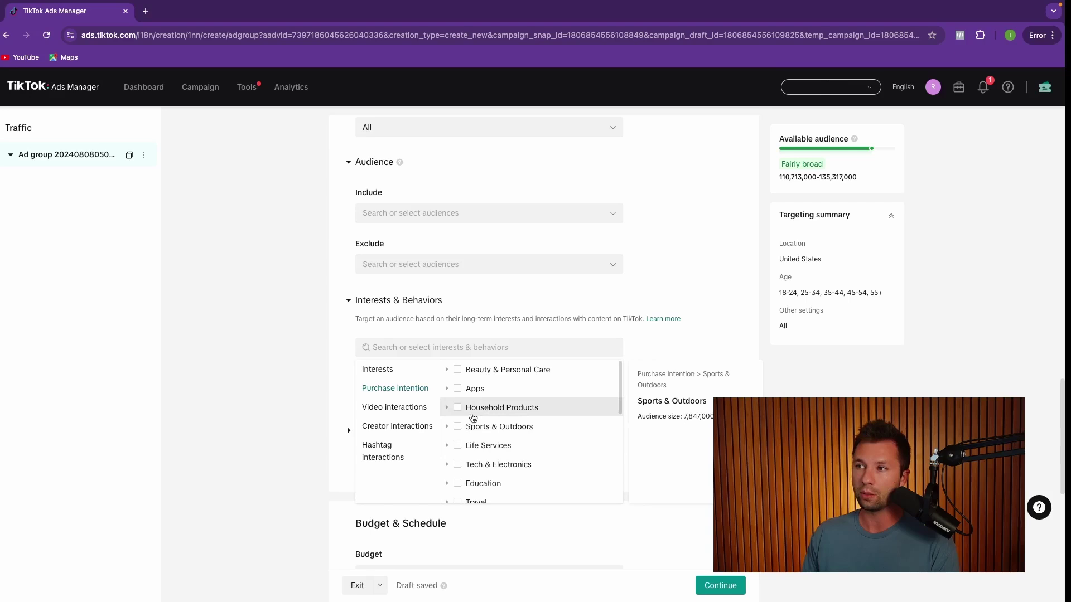
scroll(472, 417, down, 1)
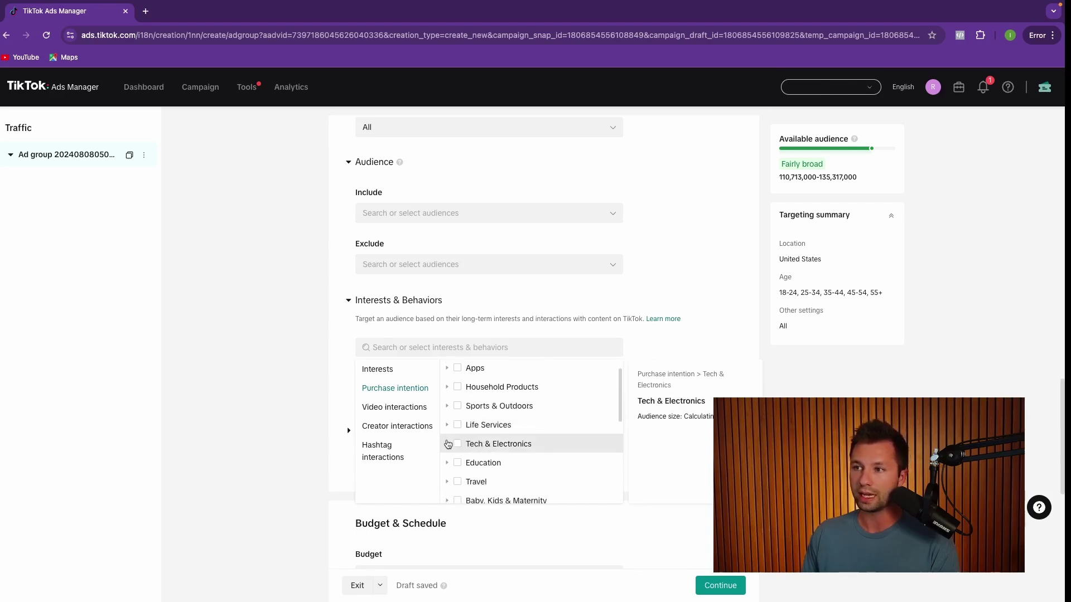
click(448, 447)
scroll(462, 423, down, 4)
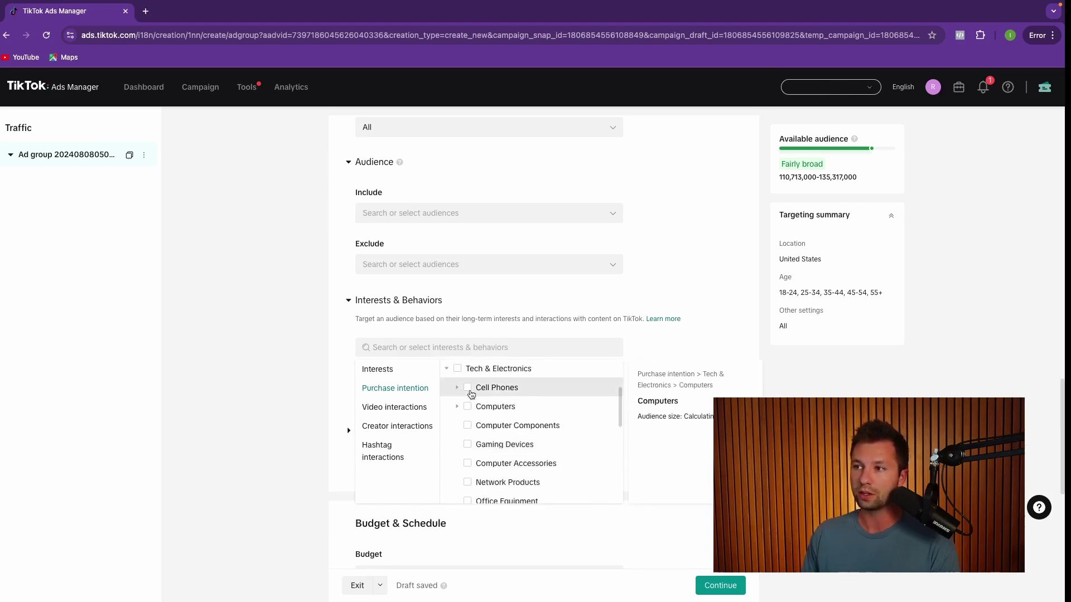
click(456, 388)
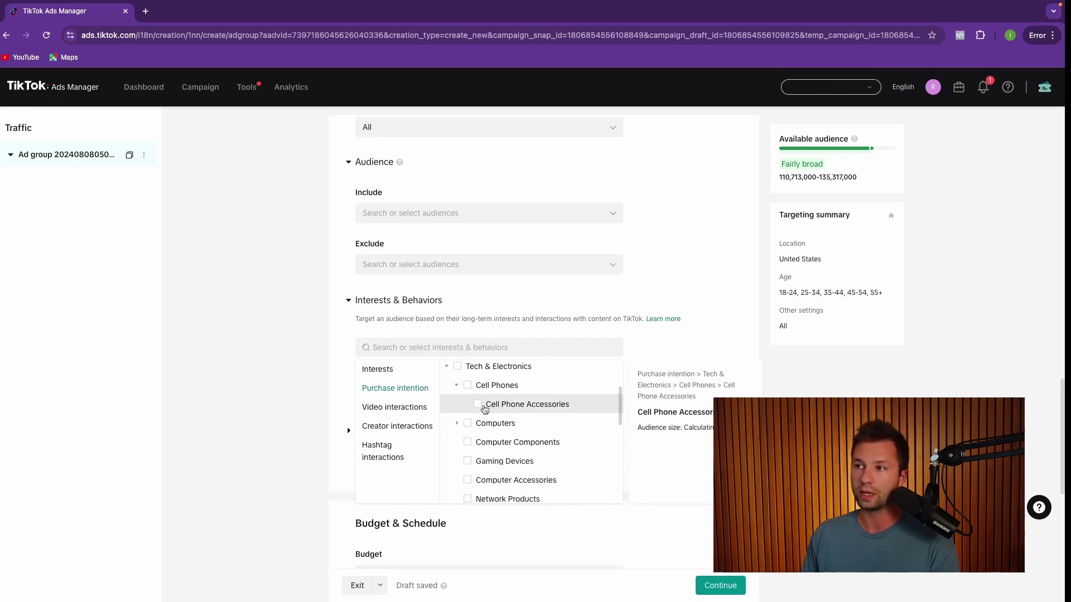
click(478, 405)
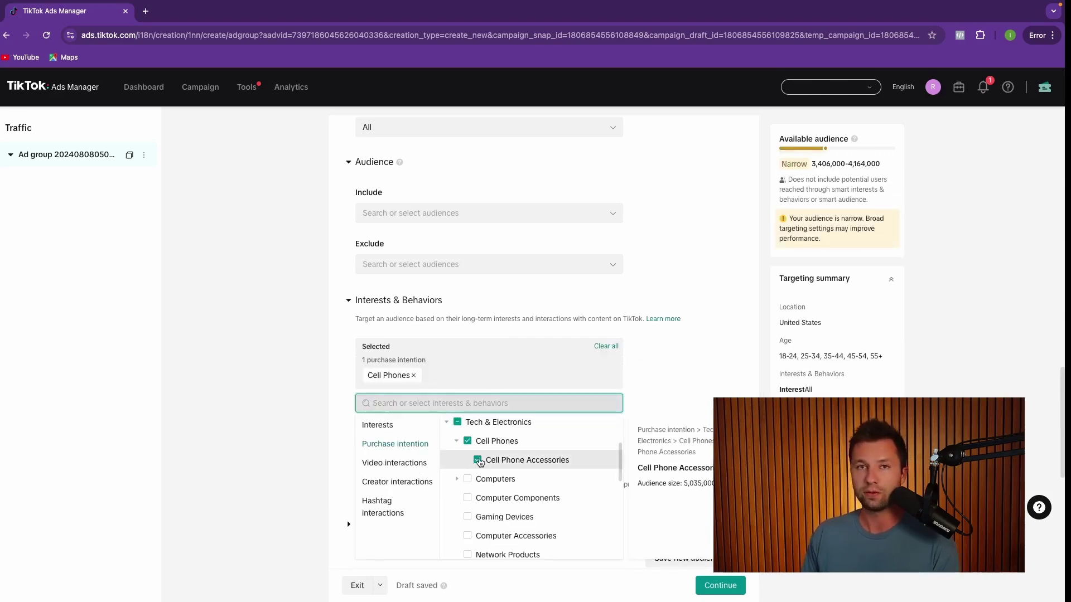
click(427, 339)
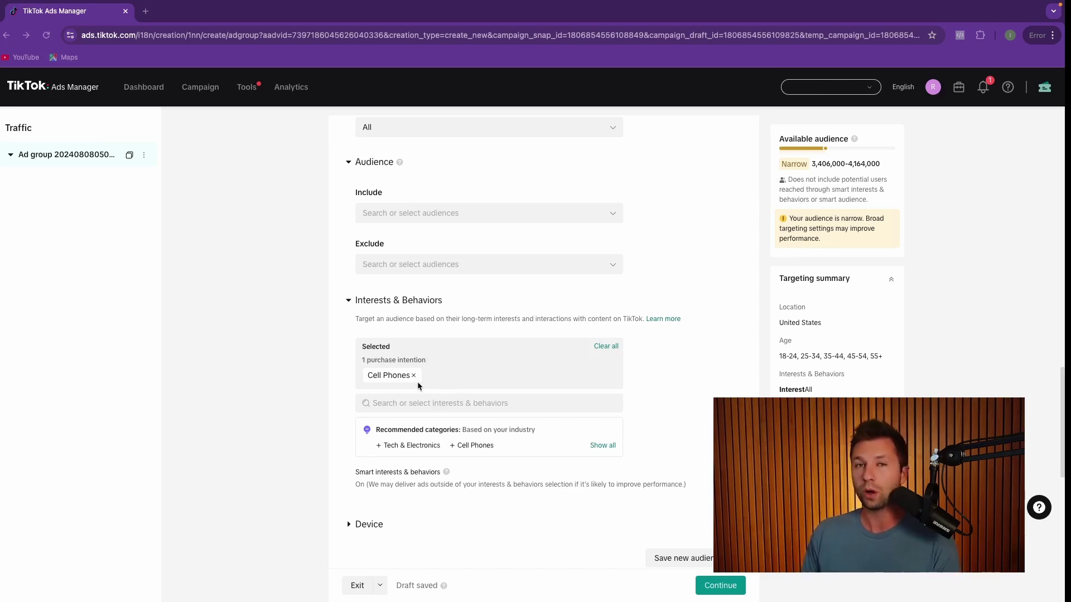
scroll(384, 376, down, 2)
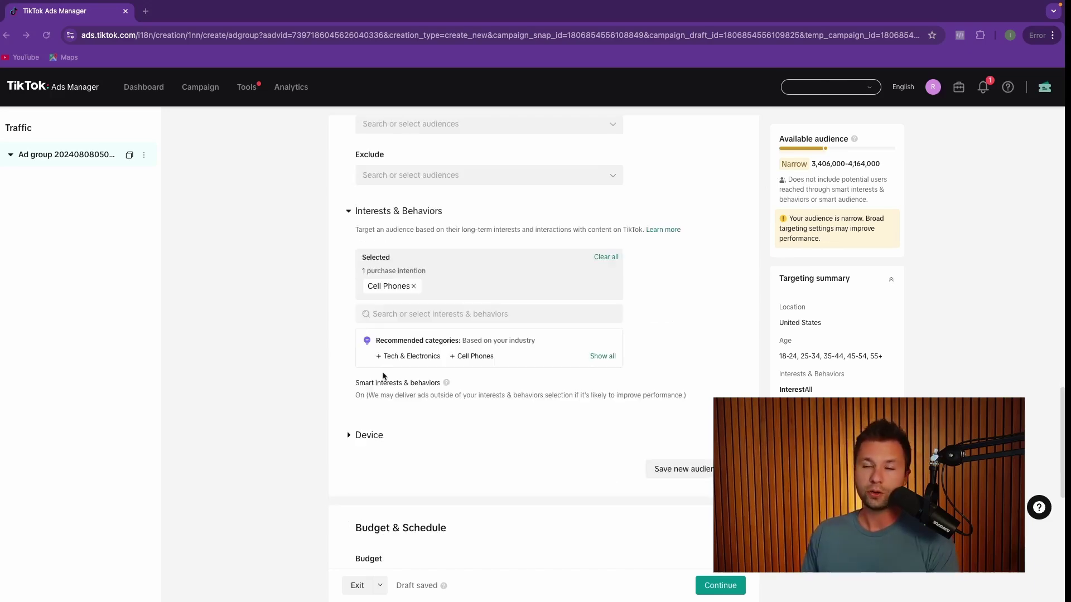
click(384, 314)
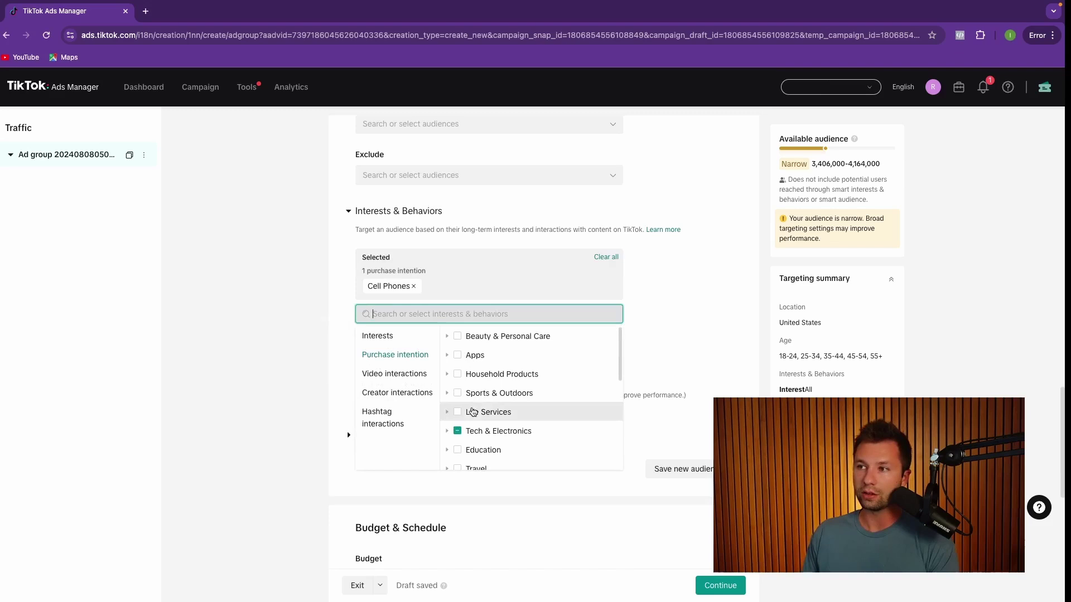
scroll(477, 447, down, 2)
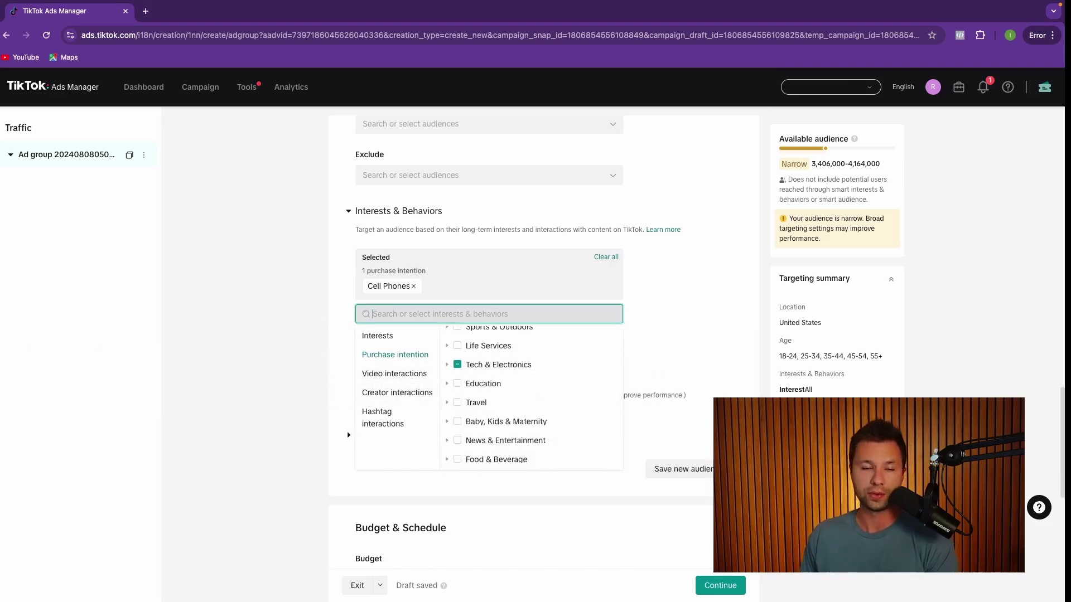
- Keep the Daily budget type and change its amount from 30.00 to 20.00 USD
scroll(91, 354, down, 5)
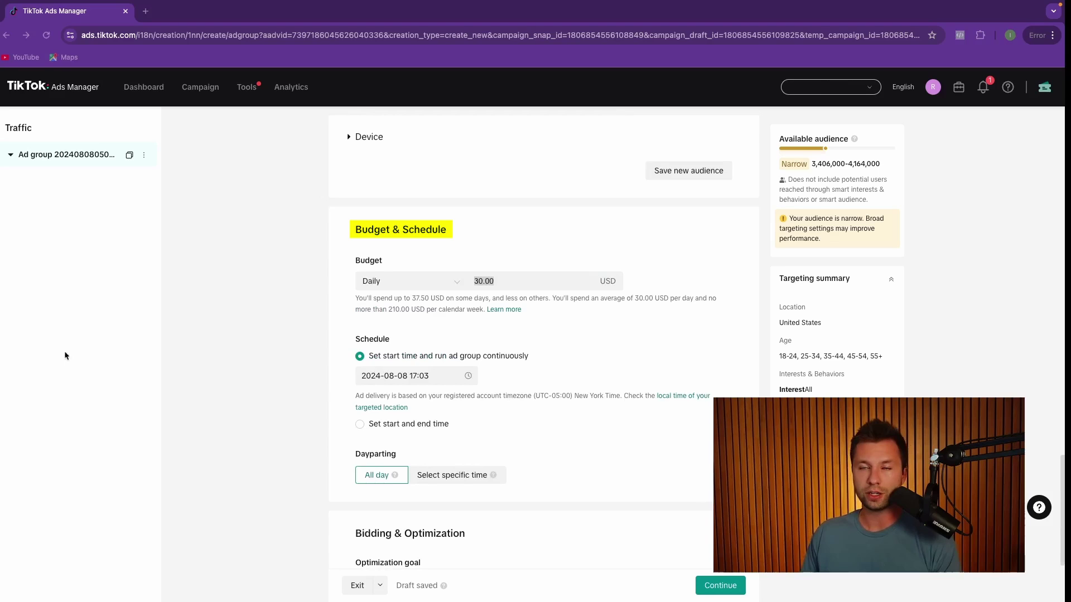
click(459, 282)
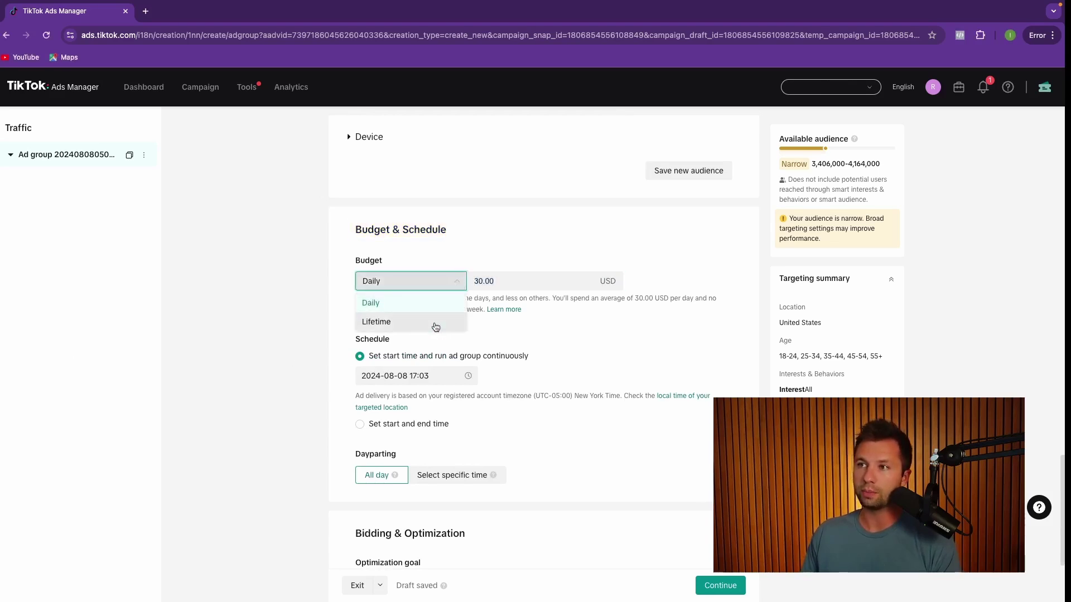
click(461, 282)
drag(494, 281, 468, 281)
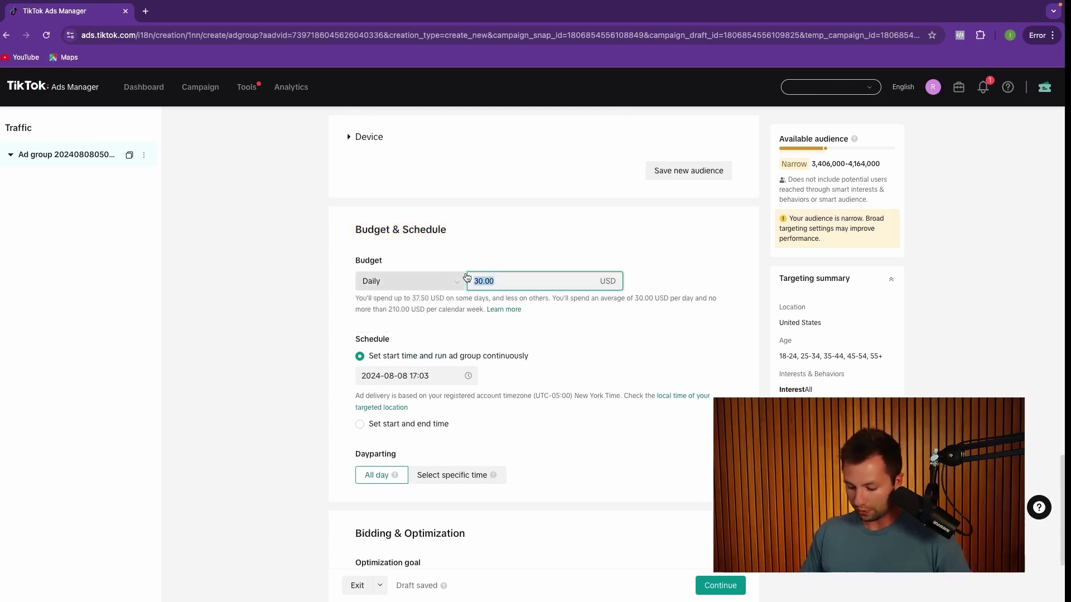
key(BackSpace)
text(20)
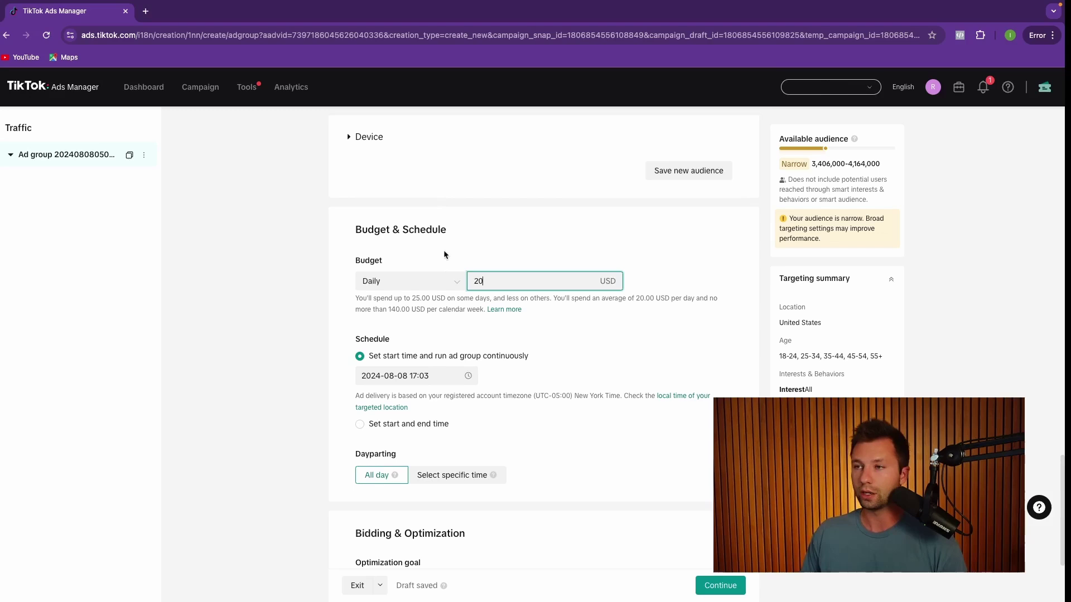
click(424, 326)
scroll(357, 401, down, 1)
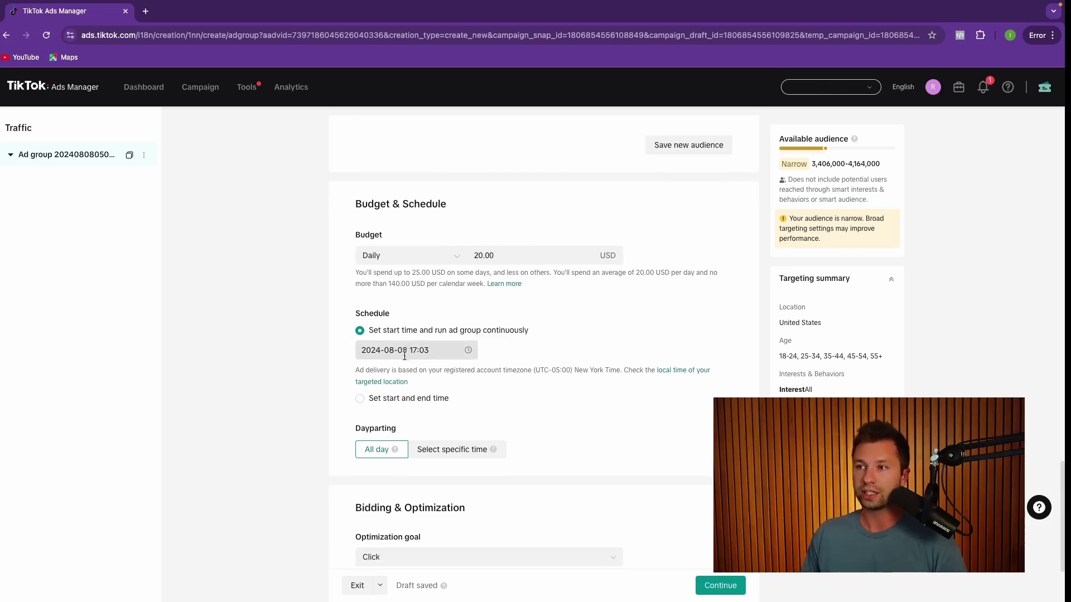
scroll(370, 393, down, 1)
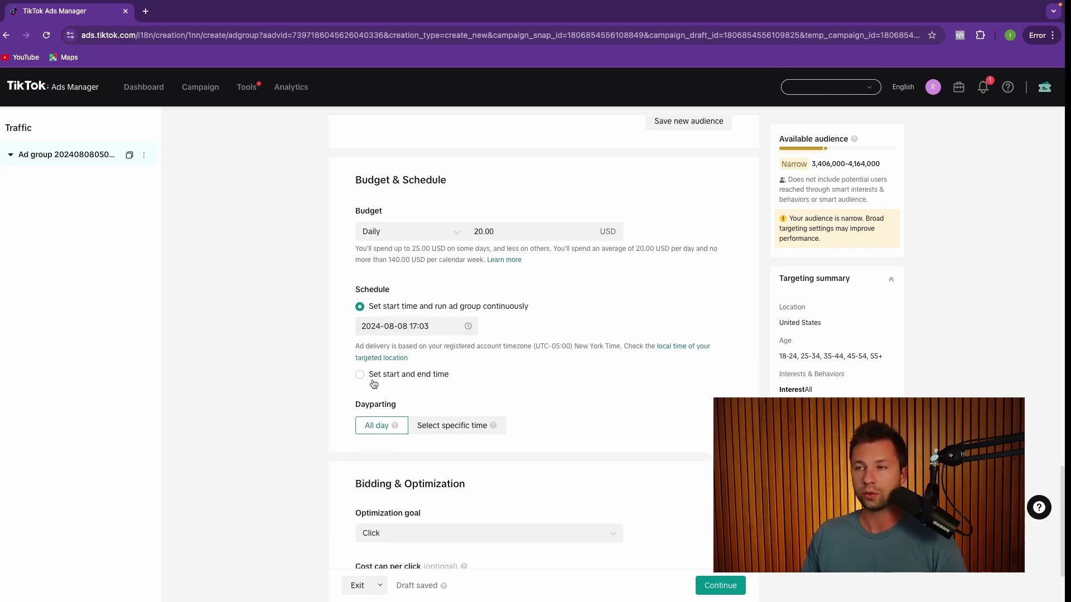
scroll(368, 391, down, 2)
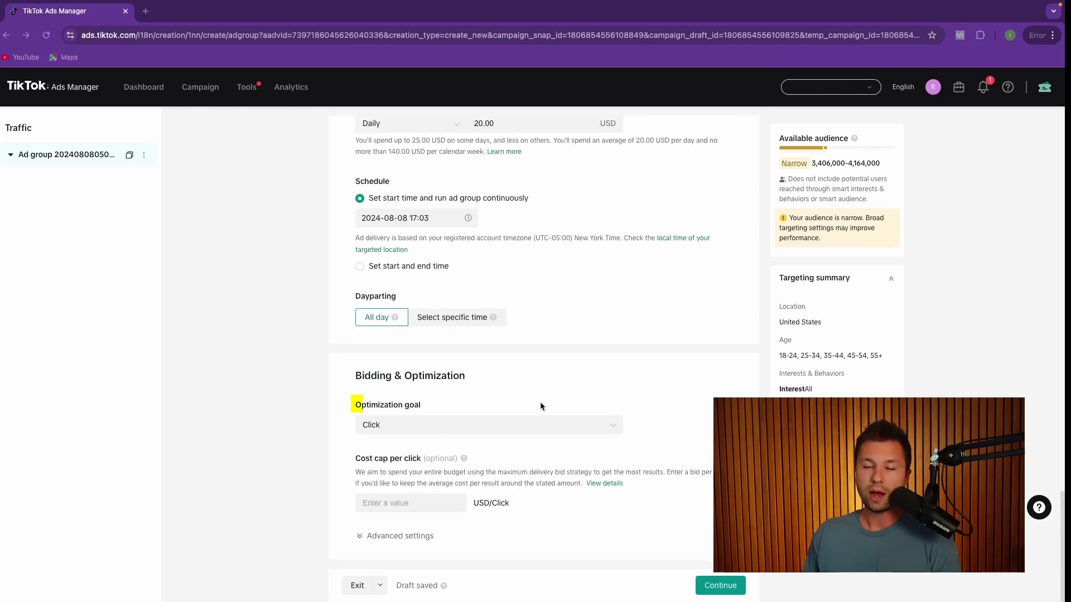
- Leave Click as the optimization goal and continue to ad creation
click(455, 425)
click(446, 404)
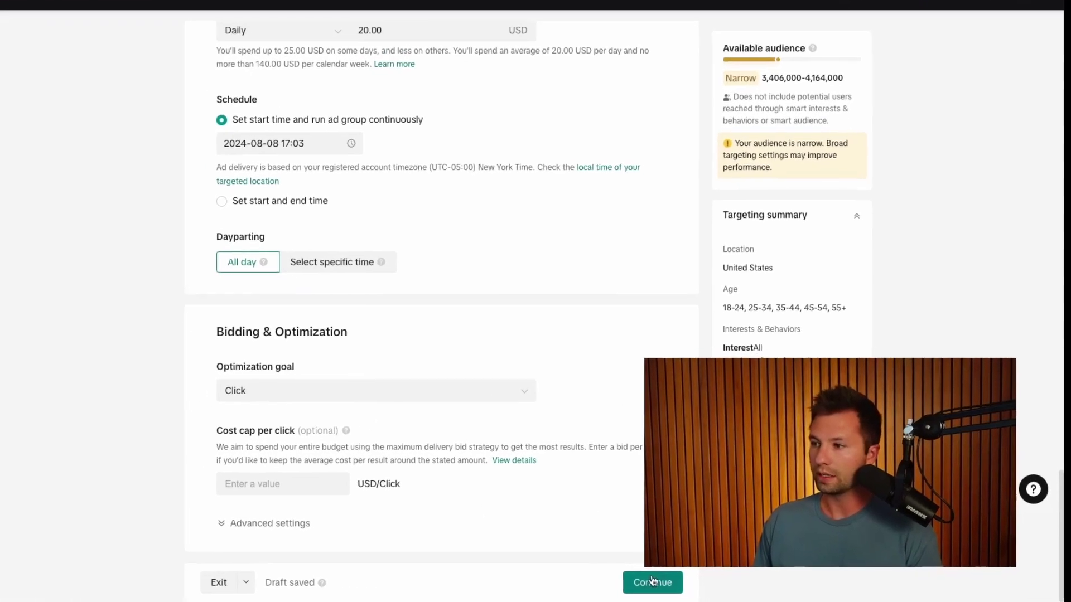
click(652, 582)
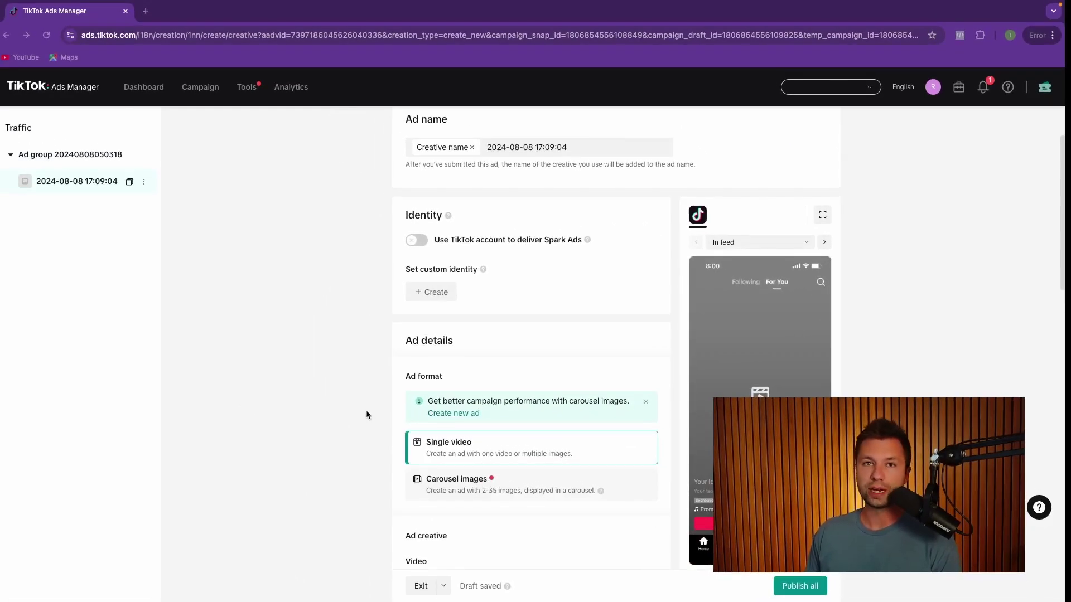
- Create the custom identity phonesRus with an uploaded profile image
scroll(435, 386, down, 1)
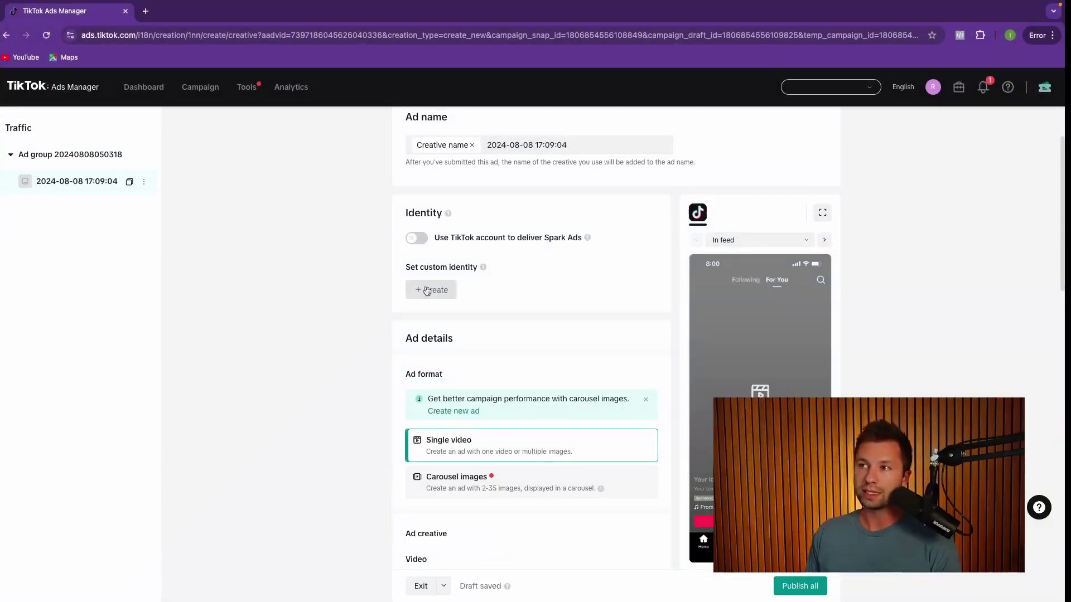
click(430, 290)
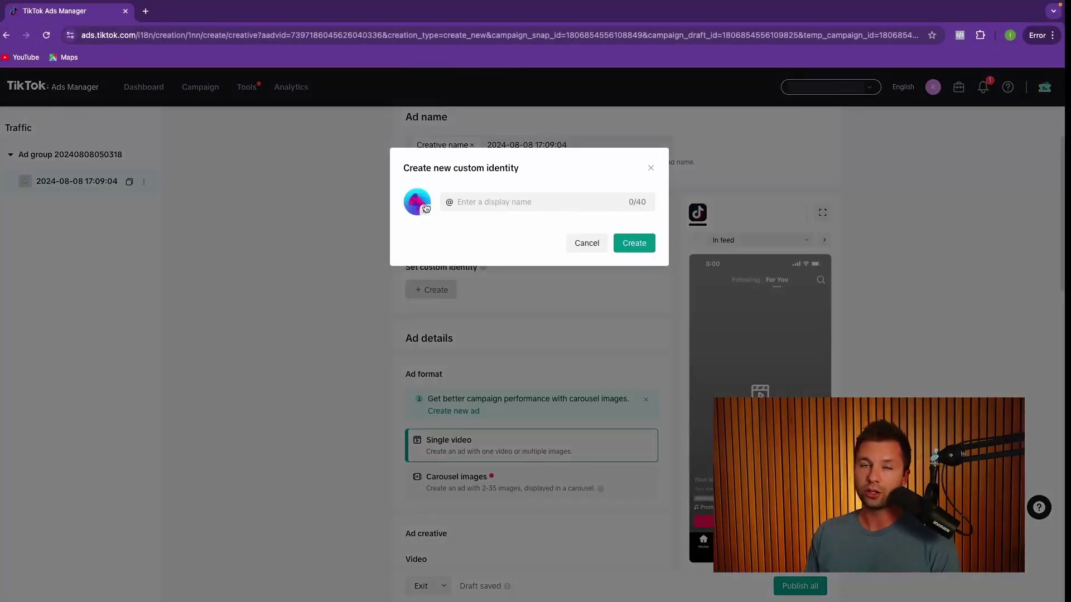
click(428, 210)
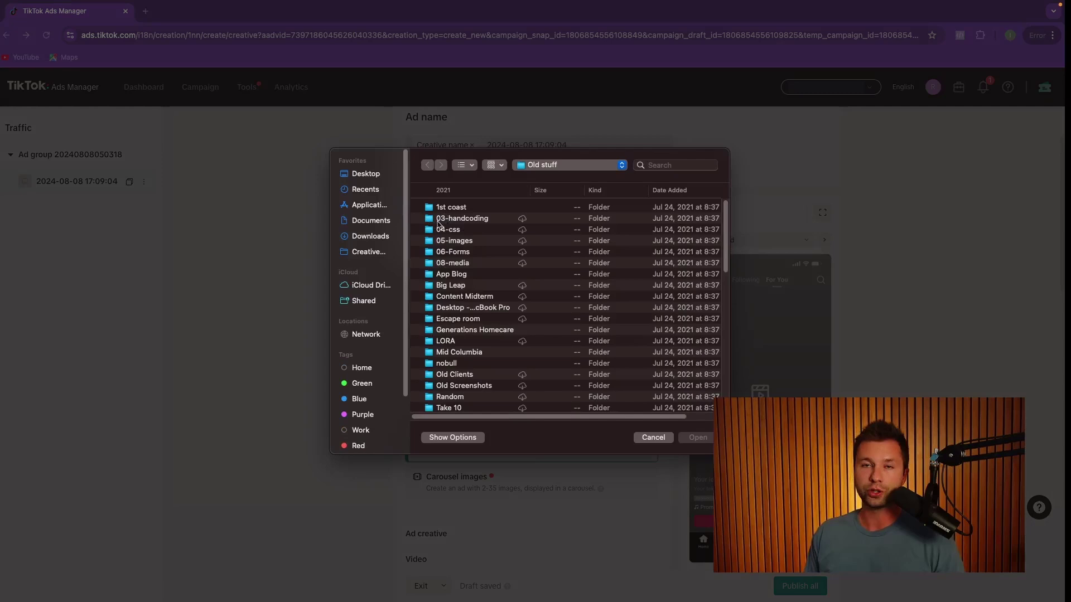
click(659, 165)
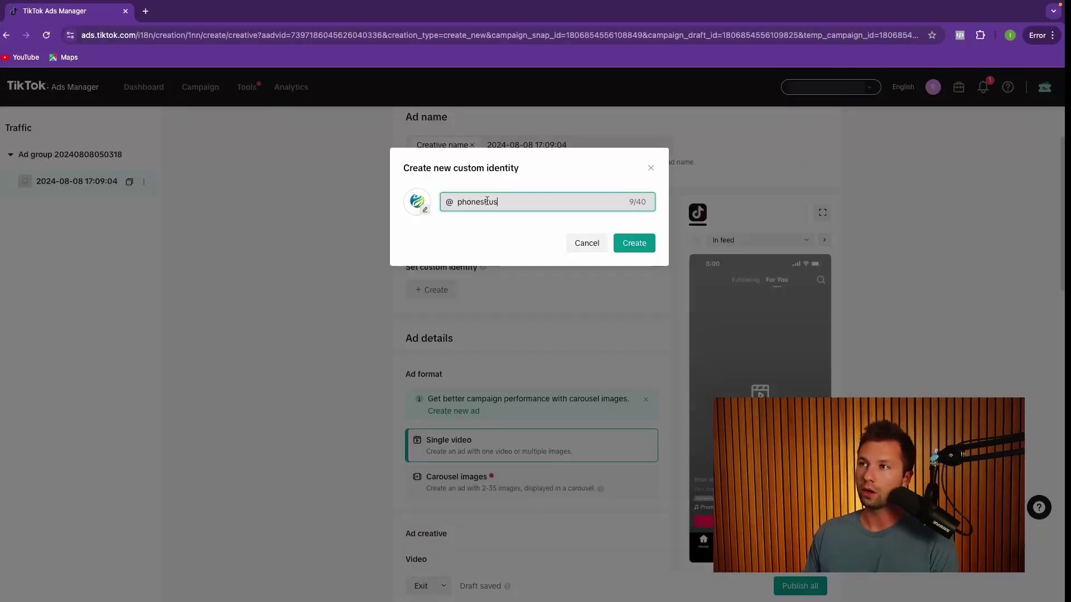
click(638, 245)
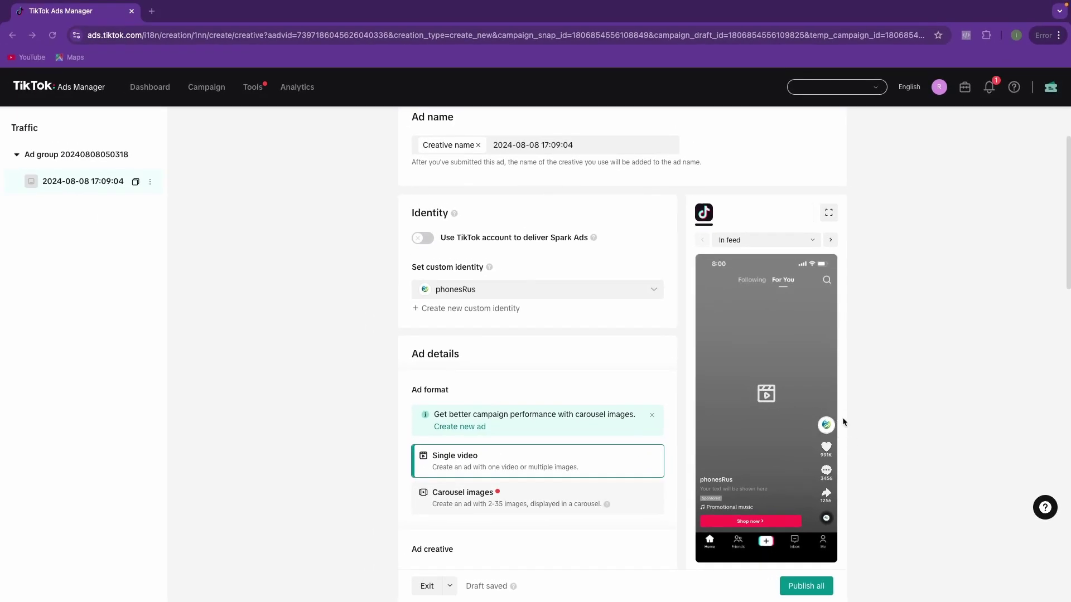
scroll(413, 390, down, 2)
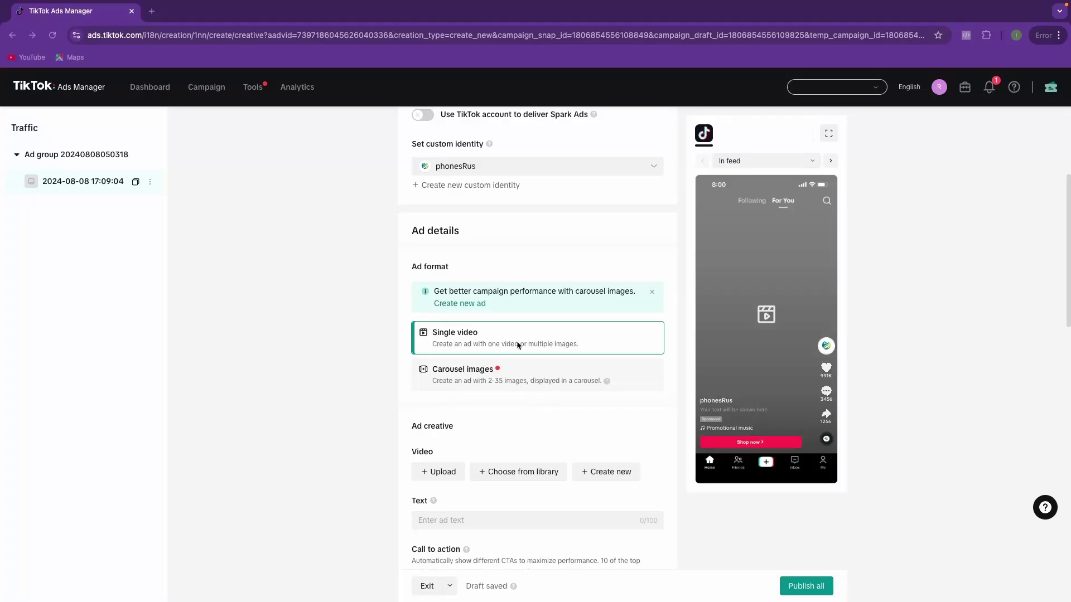
- Add Phone tripod.mp4 from the video library as the ad's video
scroll(485, 349, down, 2)
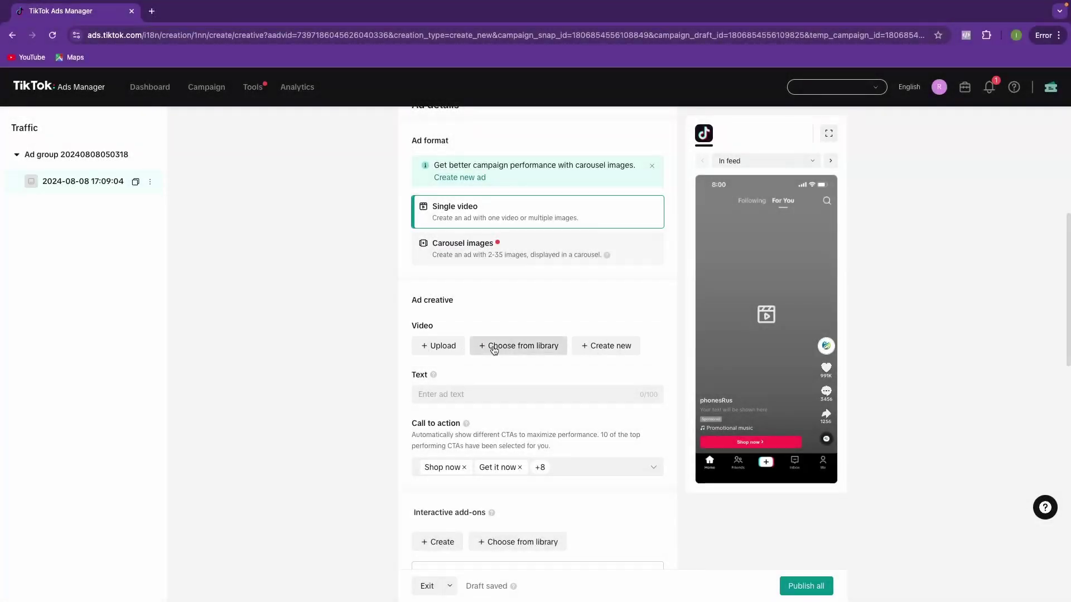
click(510, 346)
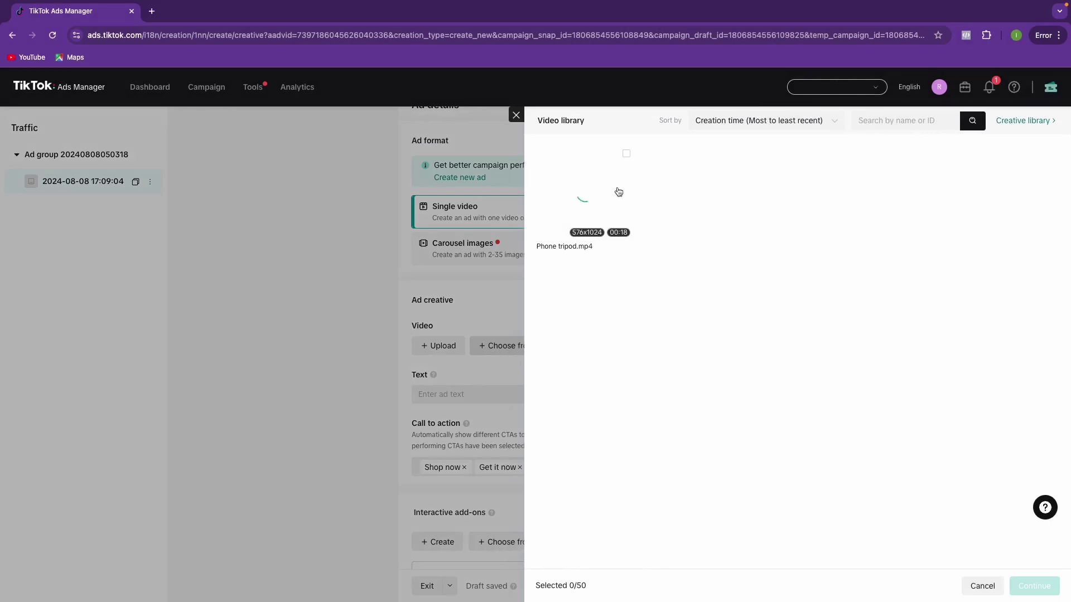
click(618, 193)
click(1032, 585)
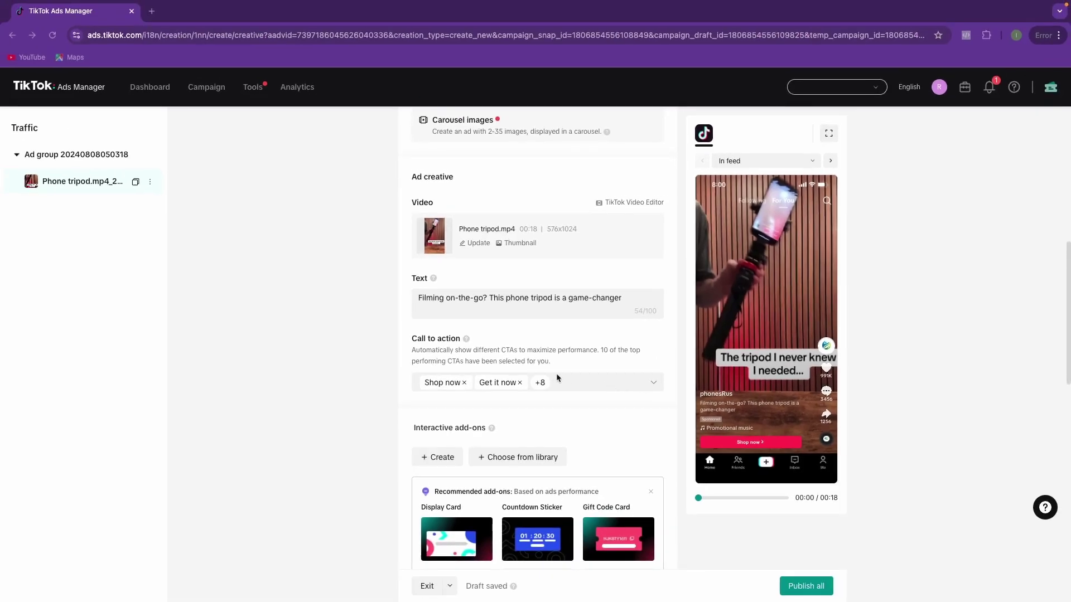
- Replace the preset CTAs with Shop now, Shop, Order immediately, Buy today and Order yours now
click(653, 383)
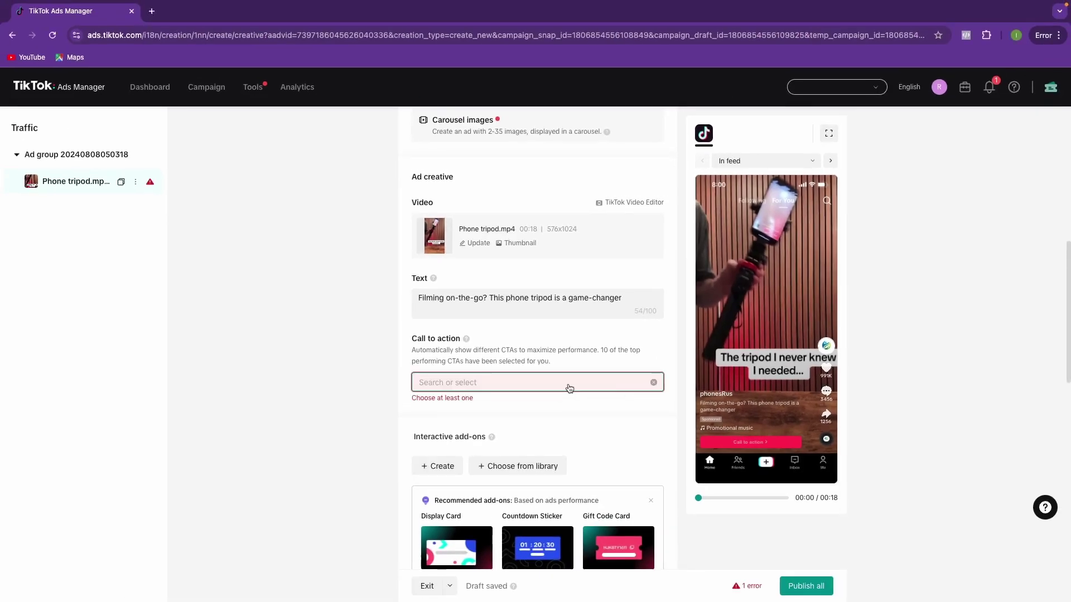
click(508, 389)
scroll(506, 401, down, 1)
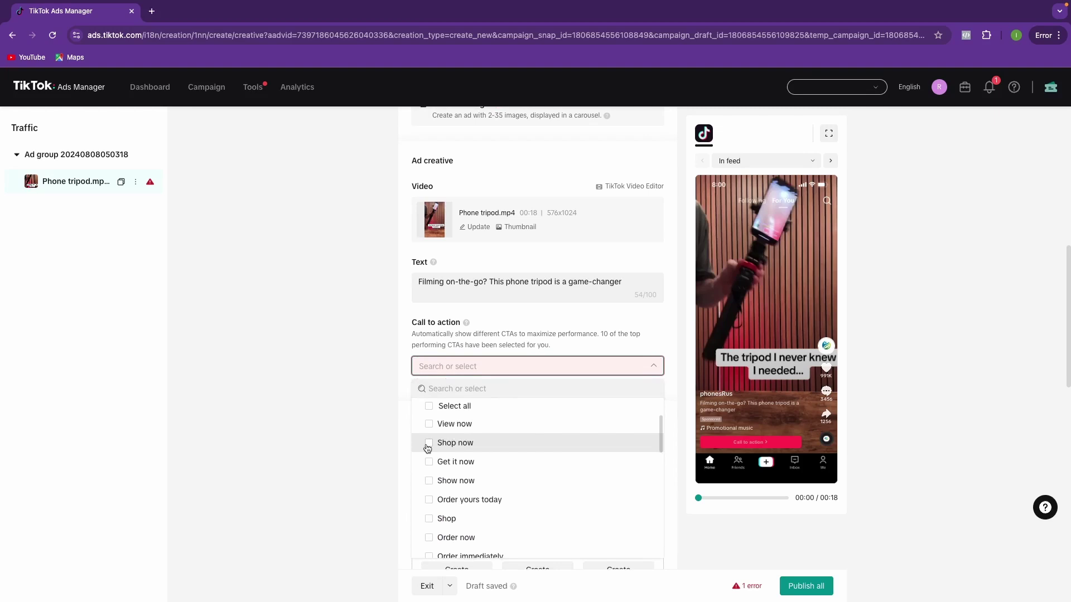
click(429, 446)
scroll(431, 462, down, 1)
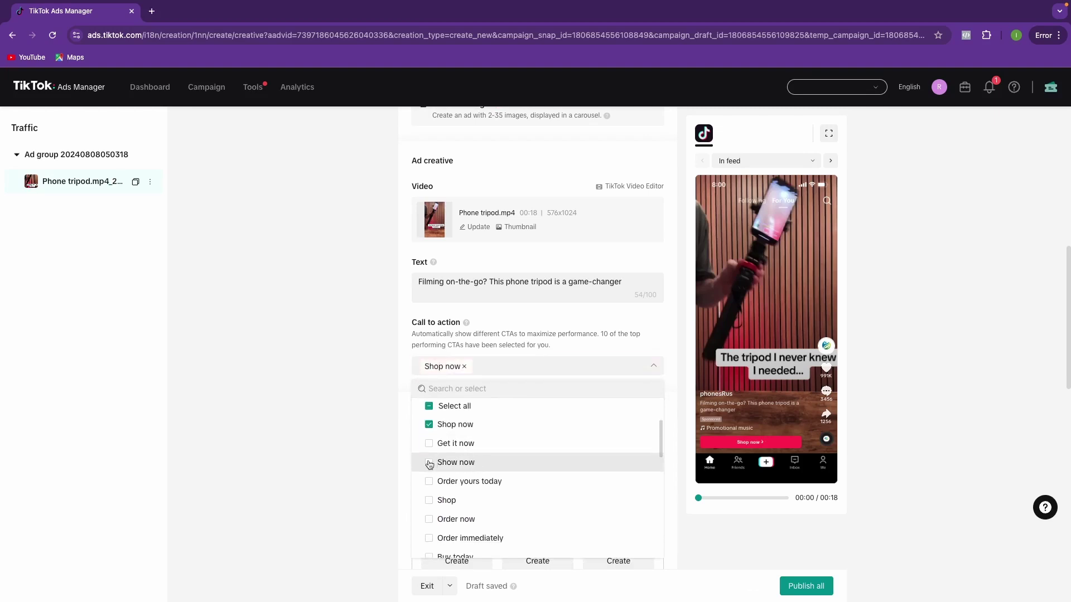
click(433, 501)
scroll(446, 500, down, 3)
scroll(454, 505, up, 1)
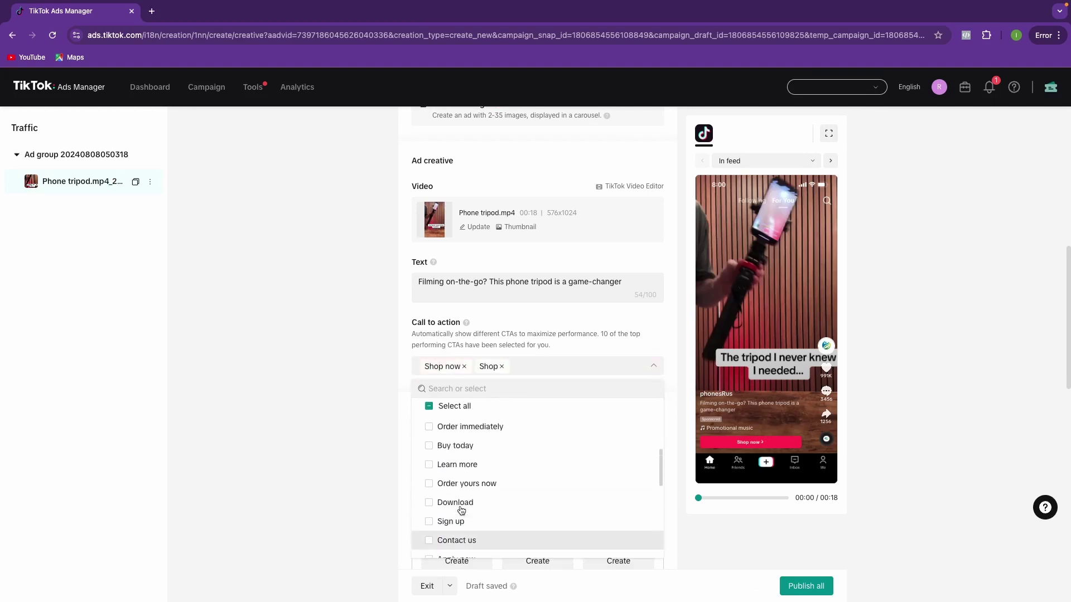
click(431, 431)
click(432, 450)
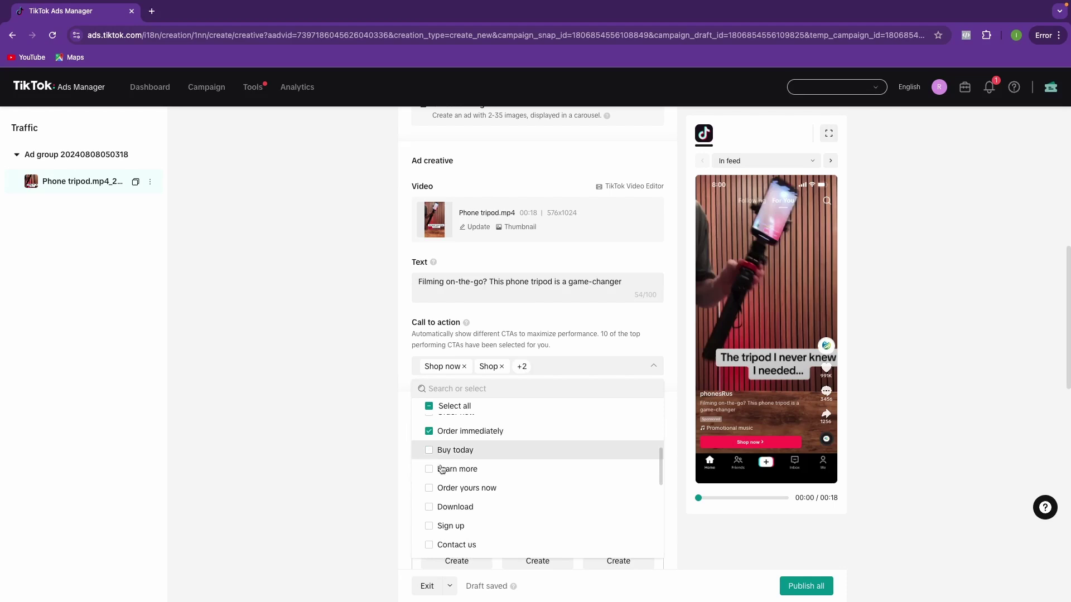
scroll(435, 502, up, 2)
click(433, 521)
scroll(446, 507, up, 1)
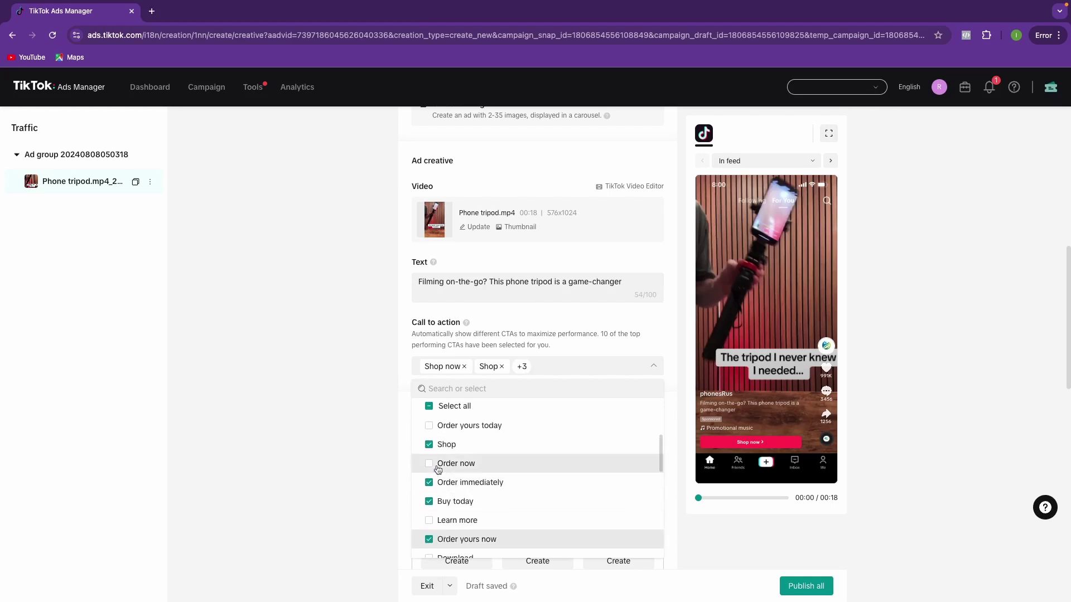
scroll(463, 457, down, 3)
click(243, 415)
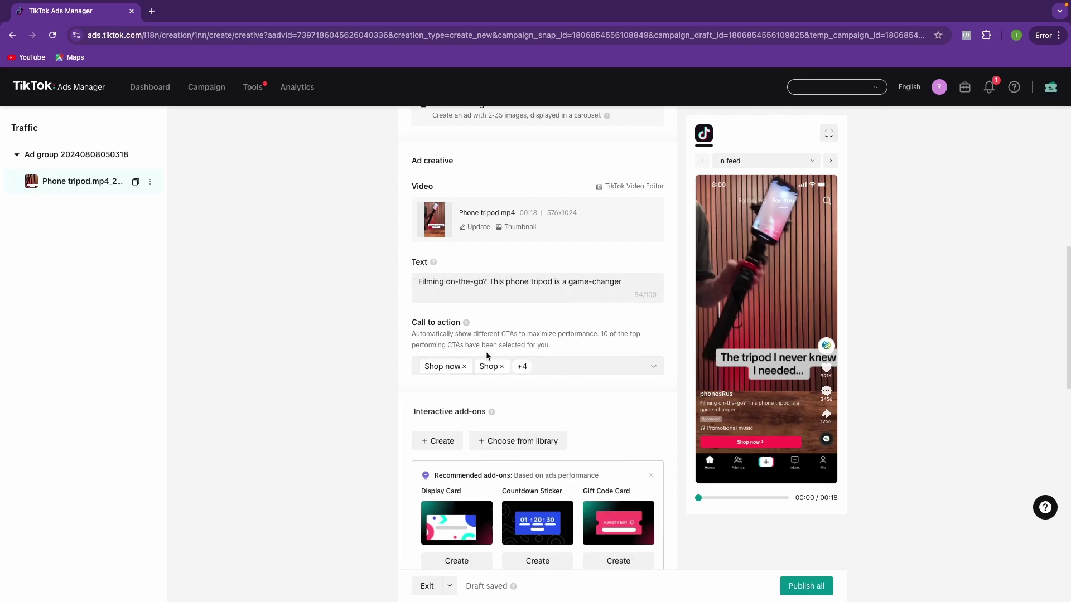
- Switch the ad preview from In feed to the Search result placement
scroll(463, 397, down, 5)
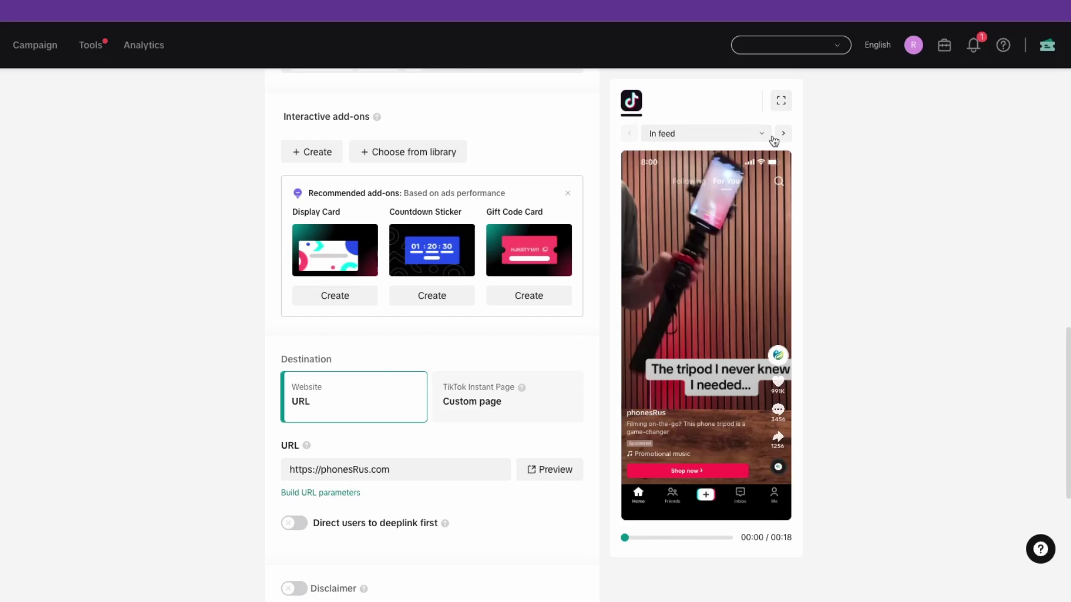
click(783, 133)
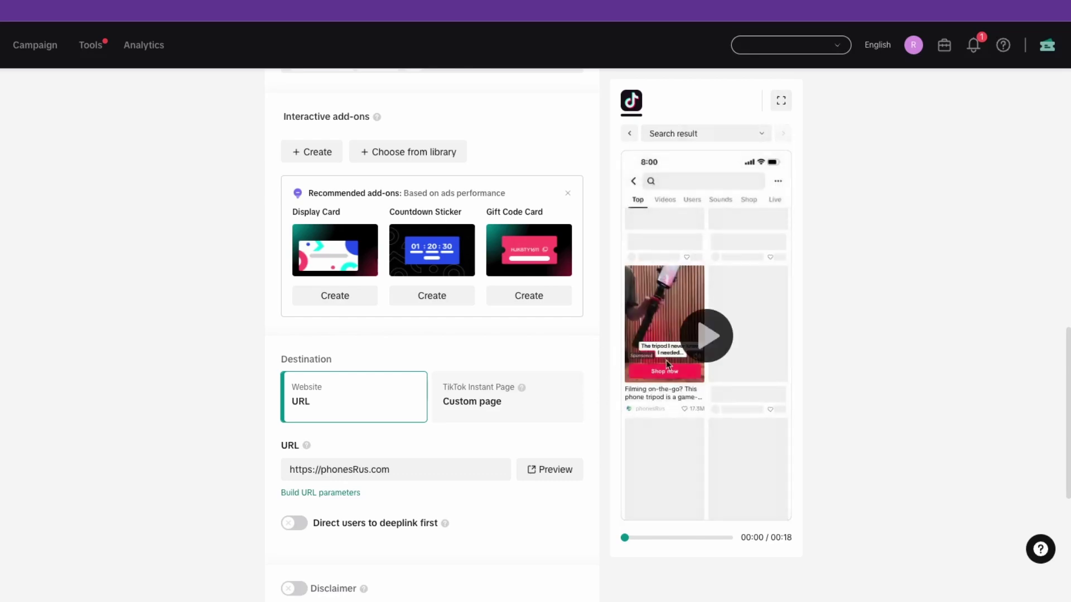
scroll(106, 390, down, 5)
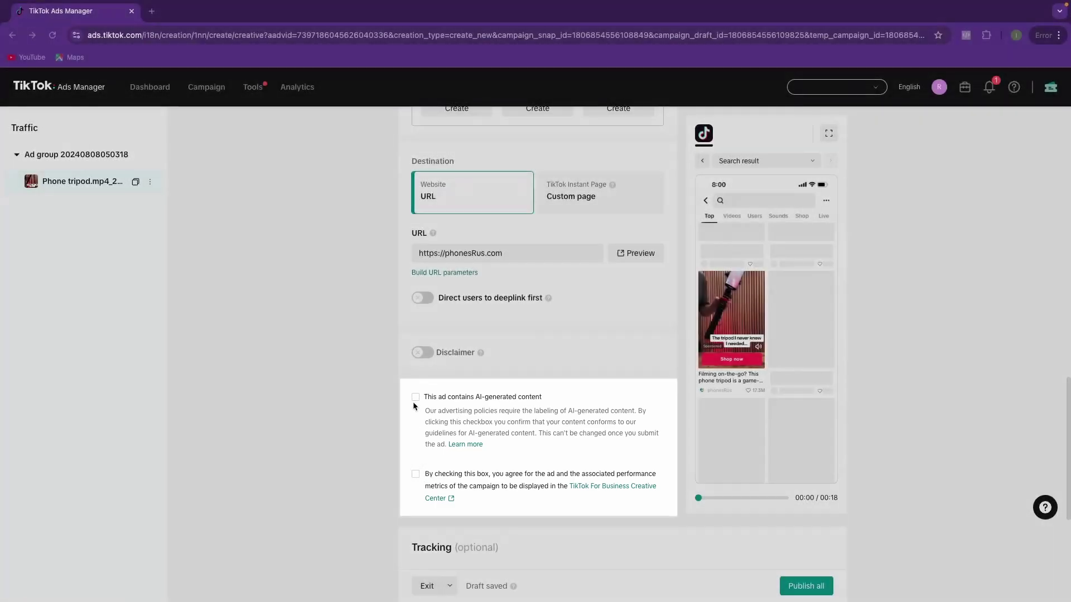
scroll(617, 497, down, 1)
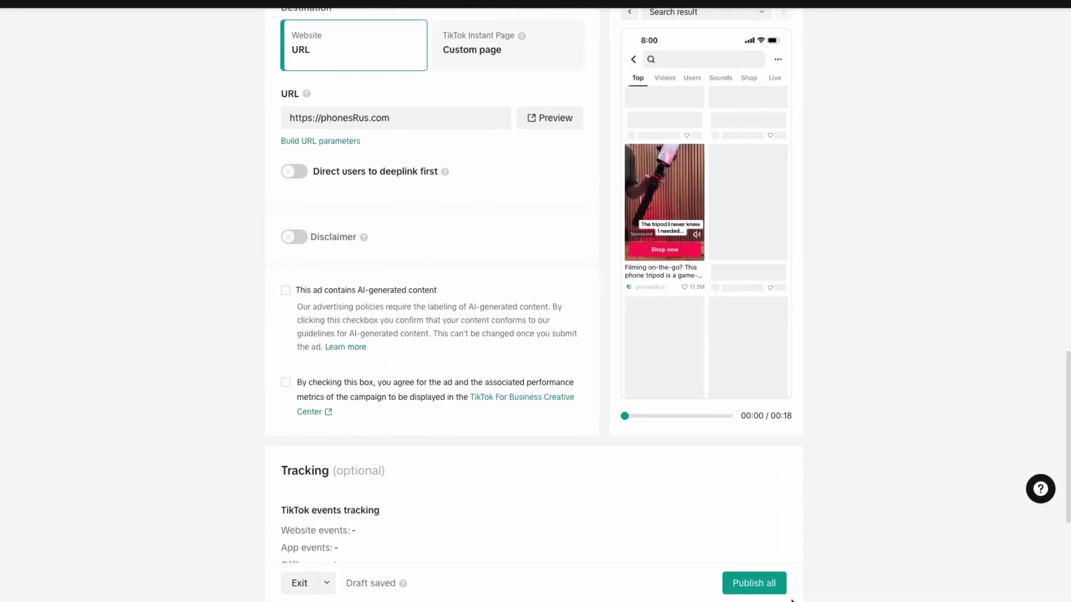